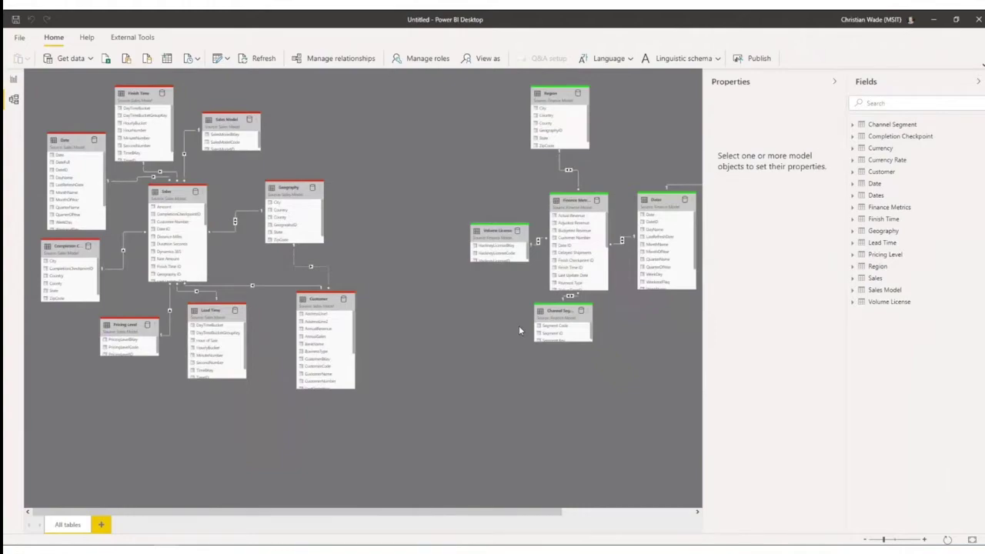
ctrl+scroll(519, 326, up, 3)
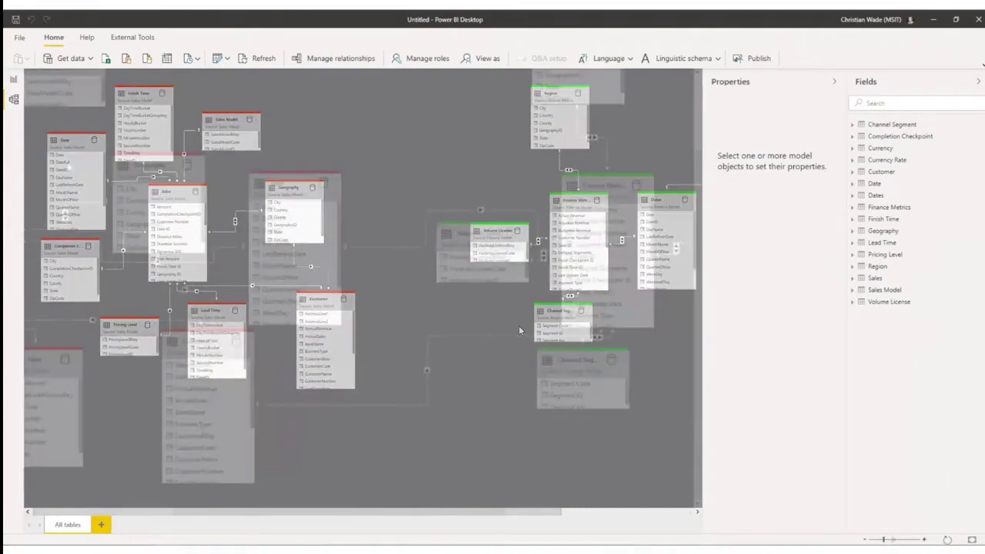
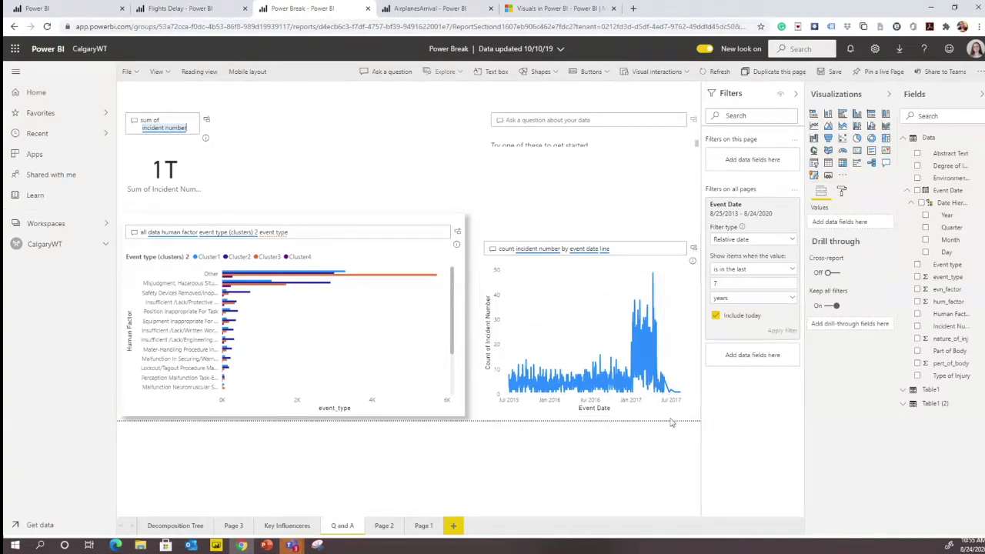
Ask the empty Q&A visual "count event dates" and enlarge the visual downward to fit its result
mouse_move(650, 293)
drag(181, 130, 189, 129)
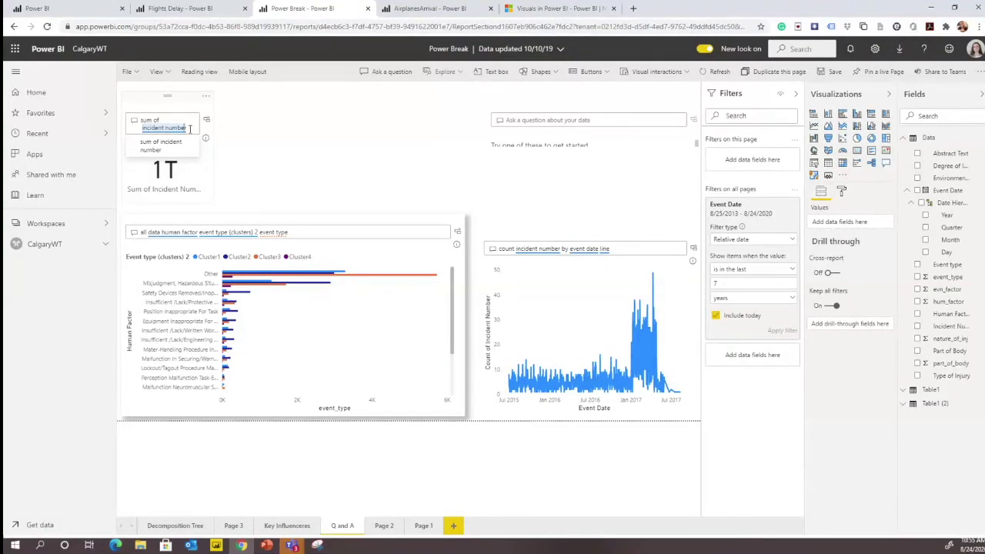
click(550, 120)
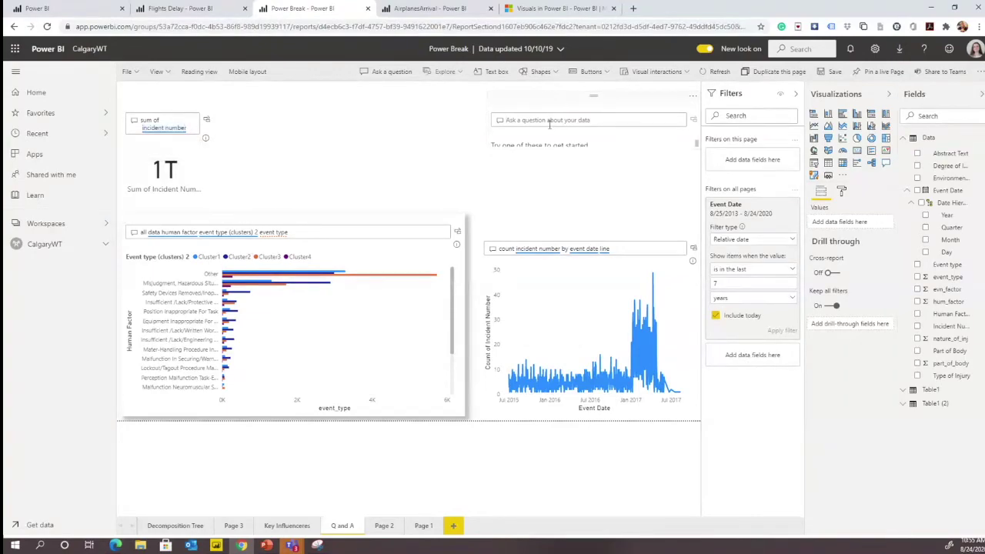
text(count i)
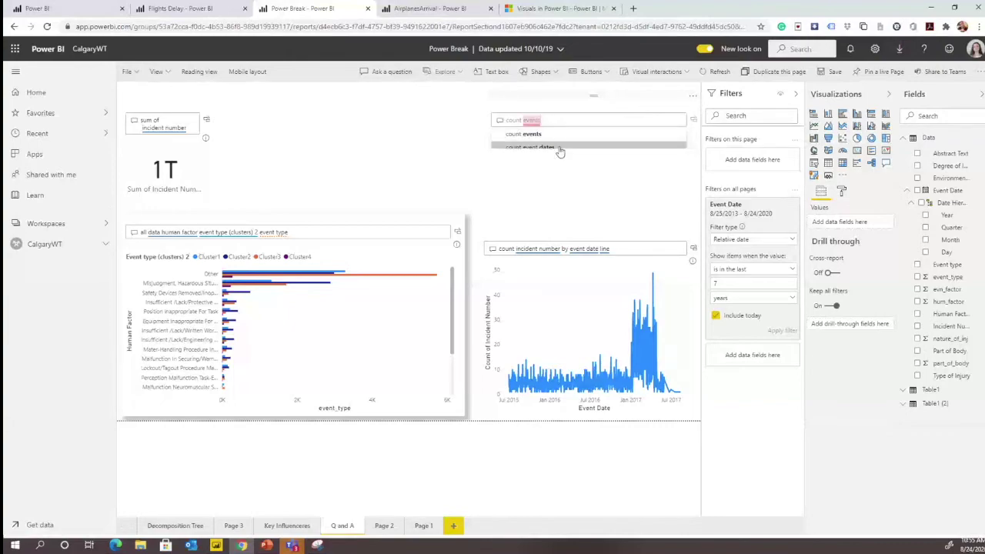
click(559, 146)
drag(593, 147, 591, 198)
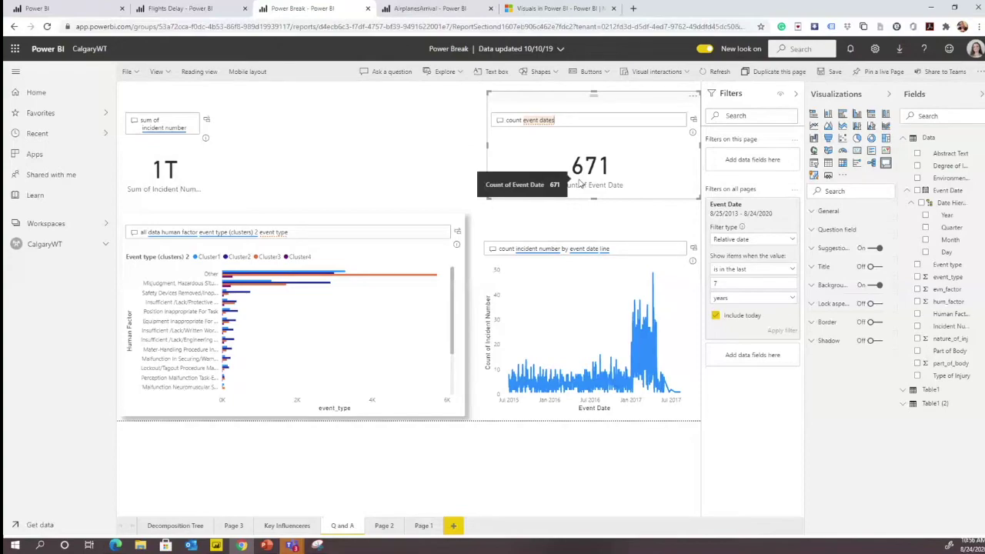
Convert the "count event dates" and "count incident number by event date line" Q&A results into standard visuals
click(695, 123)
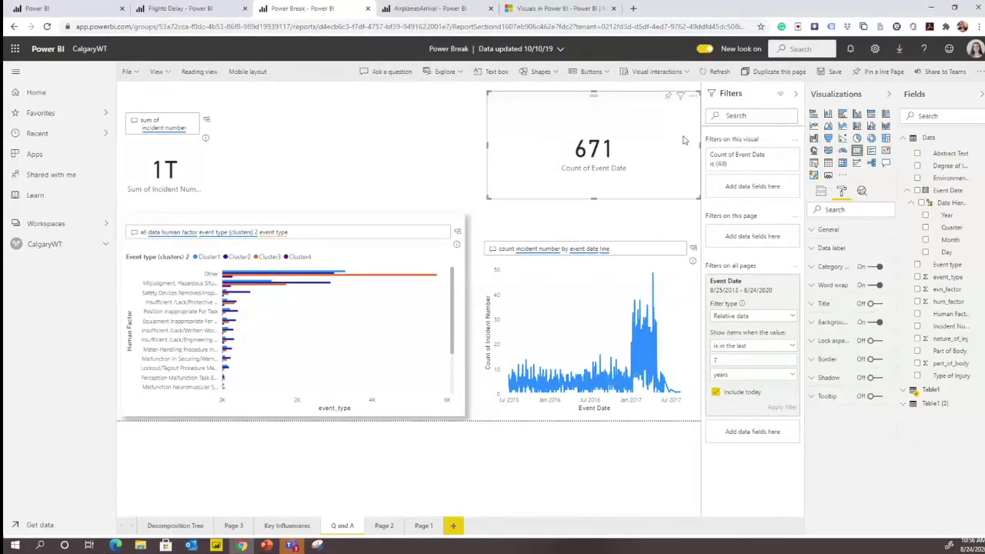
click(693, 250)
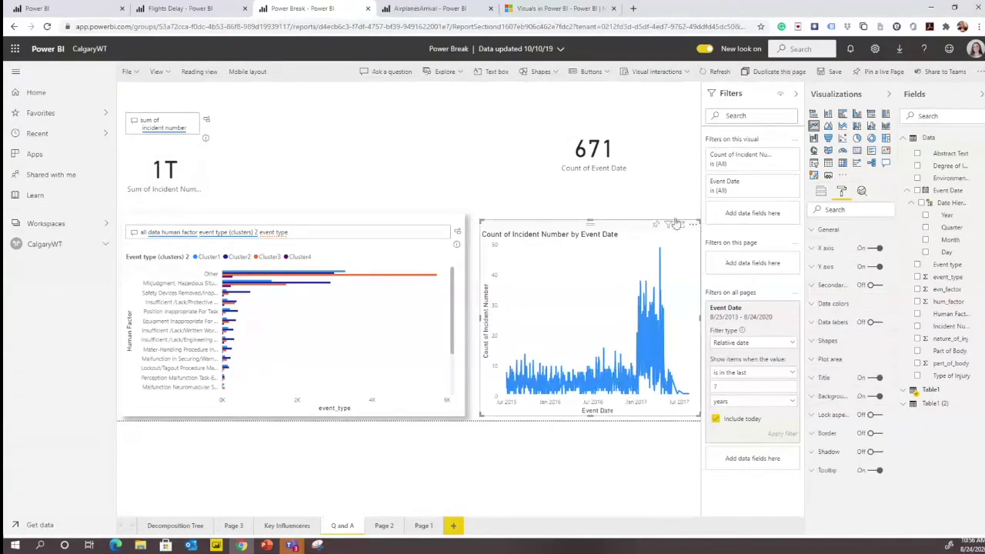
Switch to the NEw report in Power BI Desktop and open the Q&A setup from the blank Q&A visual
mouse_move(243, 548)
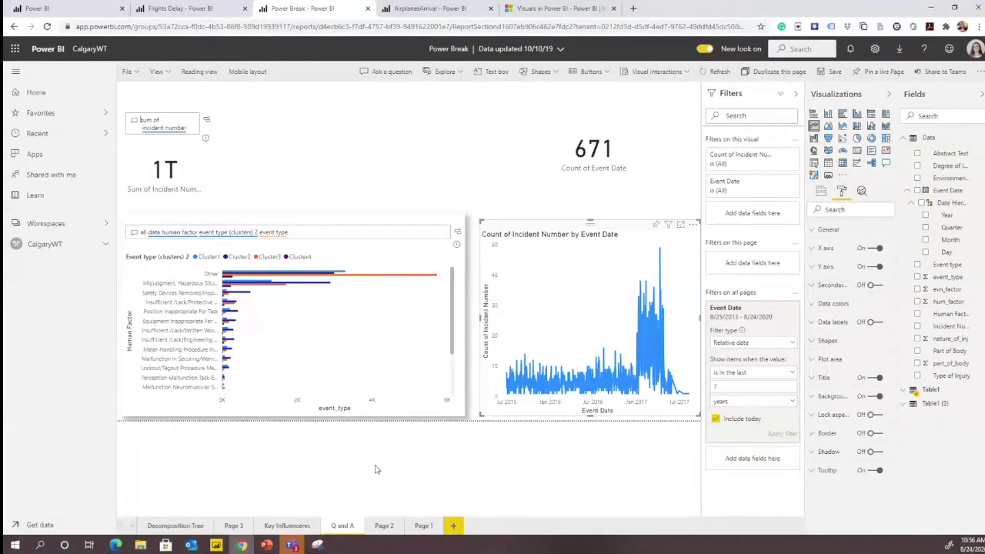
click(266, 545)
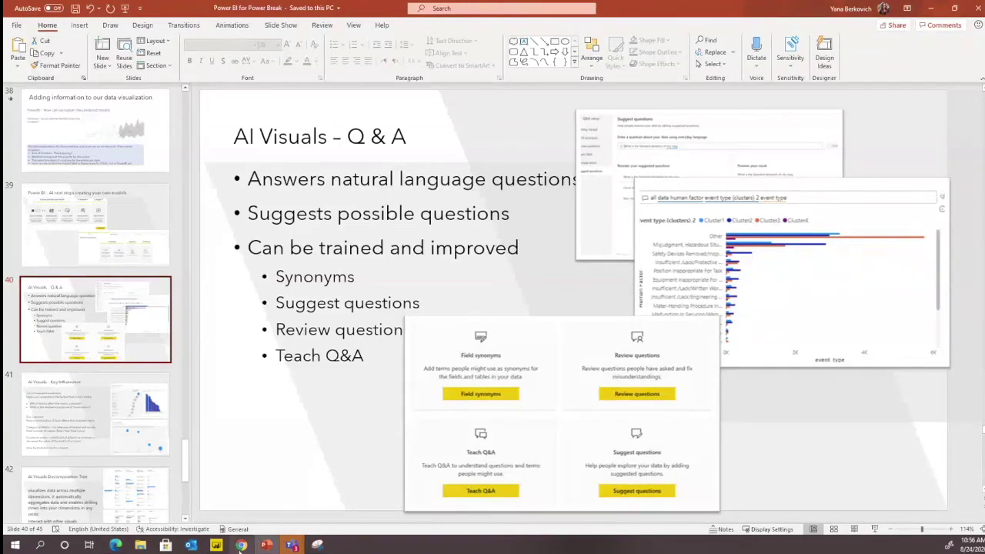
mouse_move(216, 545)
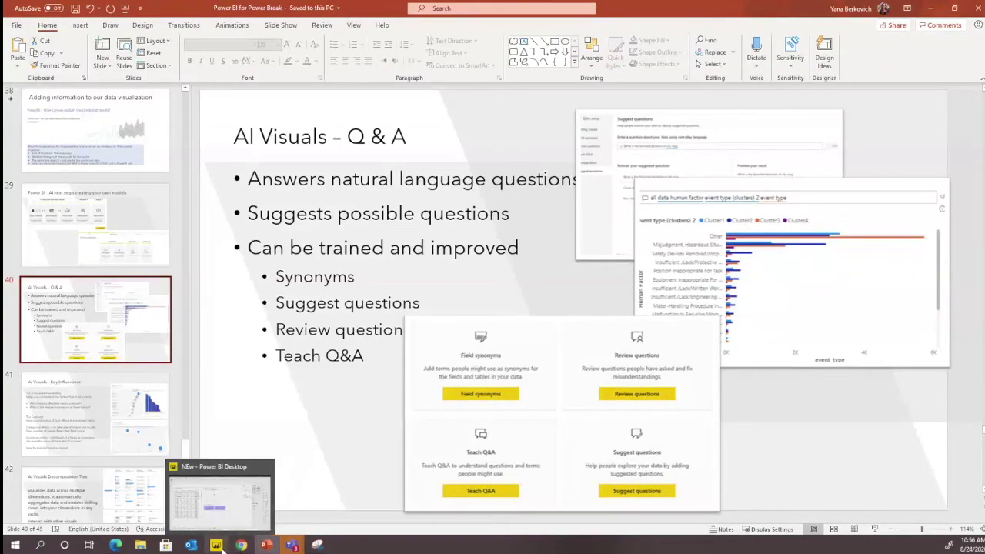
click(220, 498)
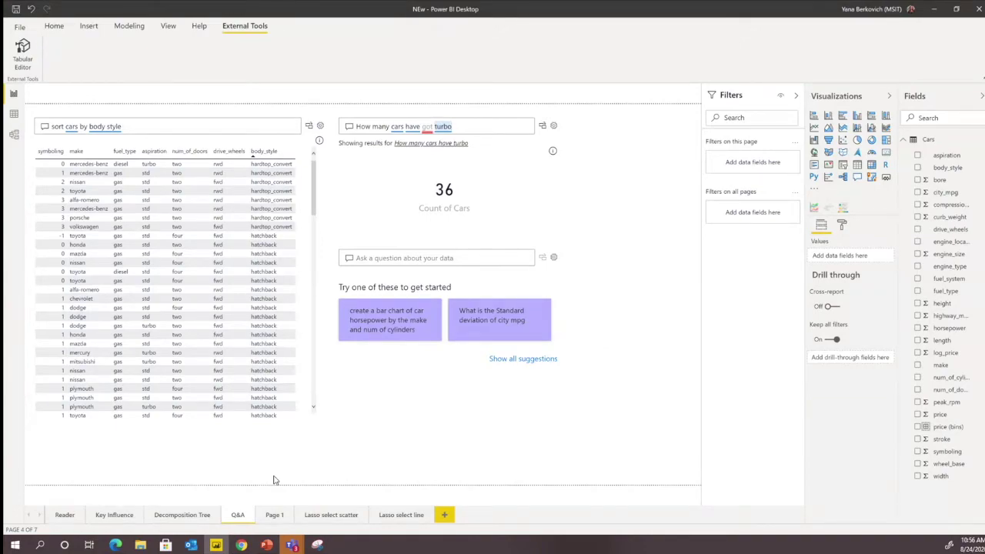
click(553, 259)
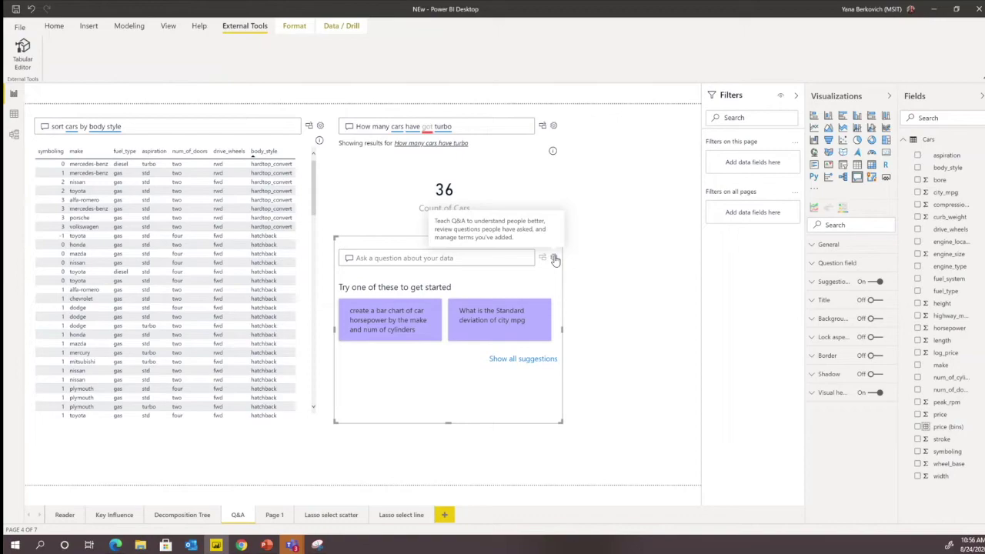
click(554, 258)
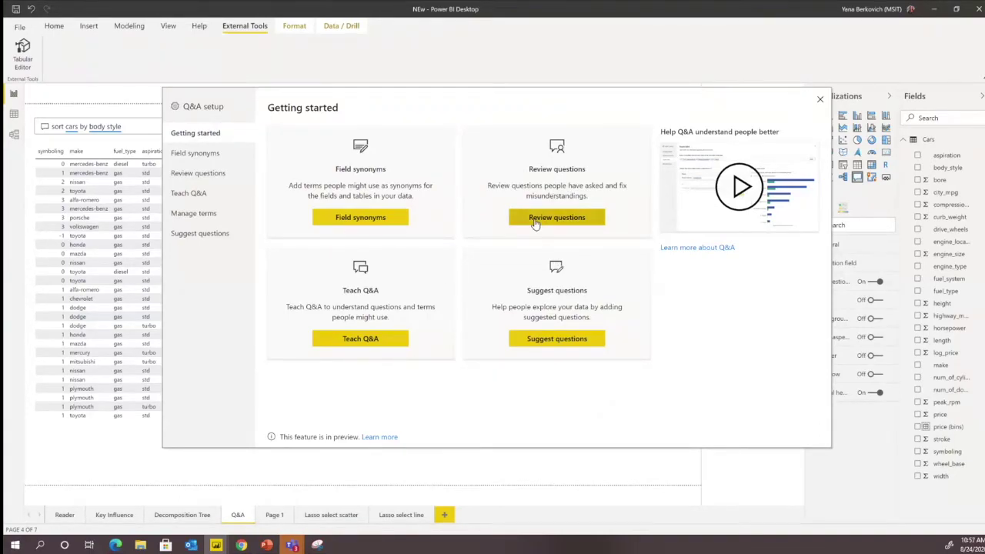
Add "what is the peak rpm" as a suggested question in the Q&A setup and save the suggestions
click(583, 343)
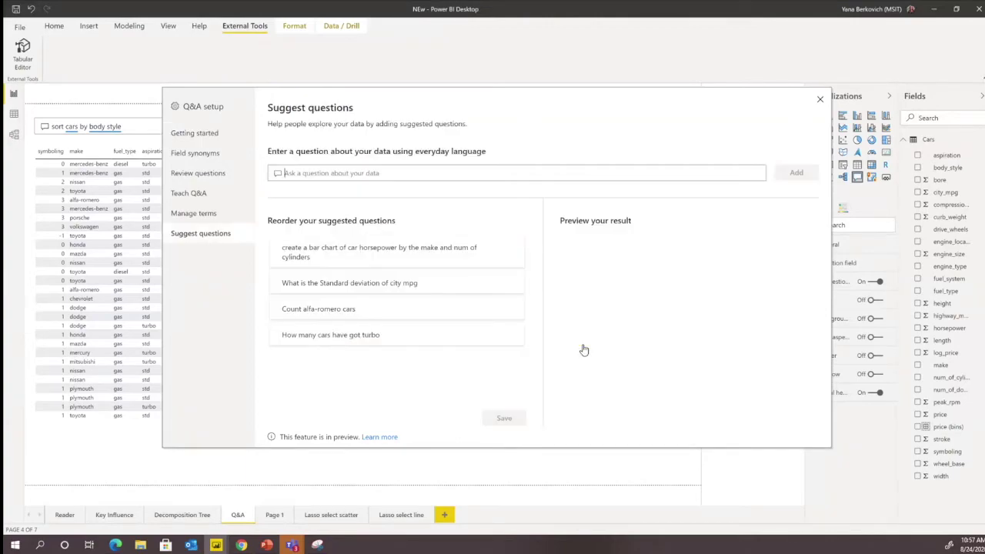
click(402, 172)
text(what is the pea)
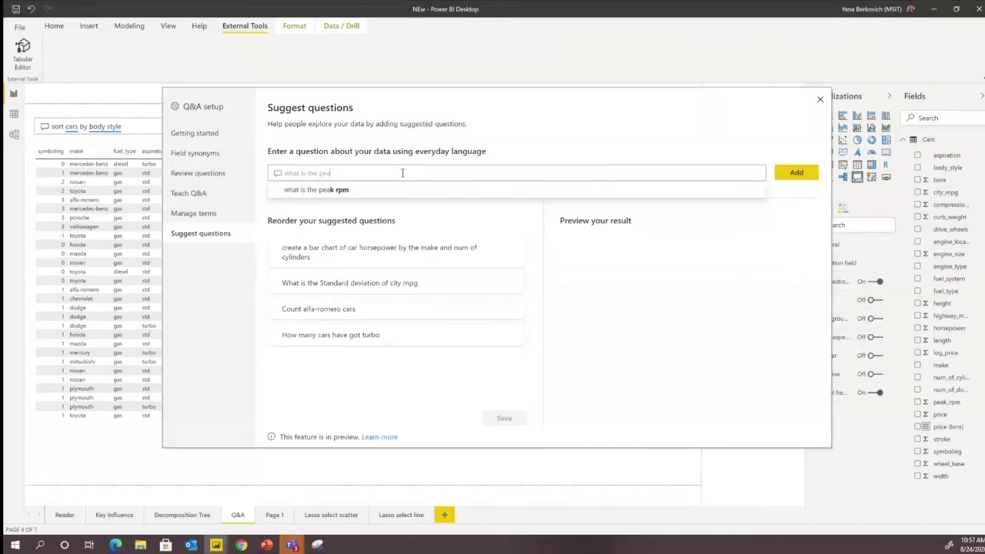
click(406, 190)
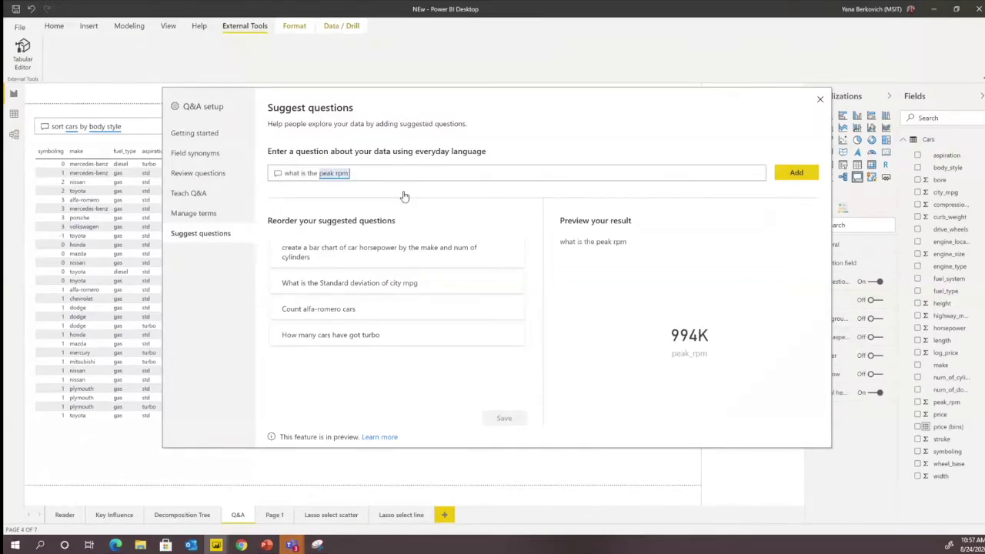
text(ave)
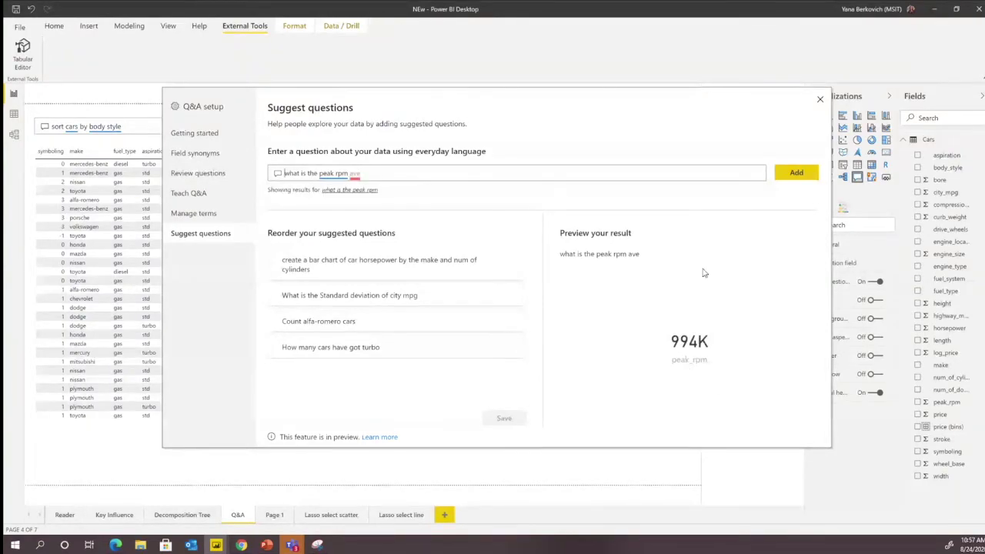
click(370, 197)
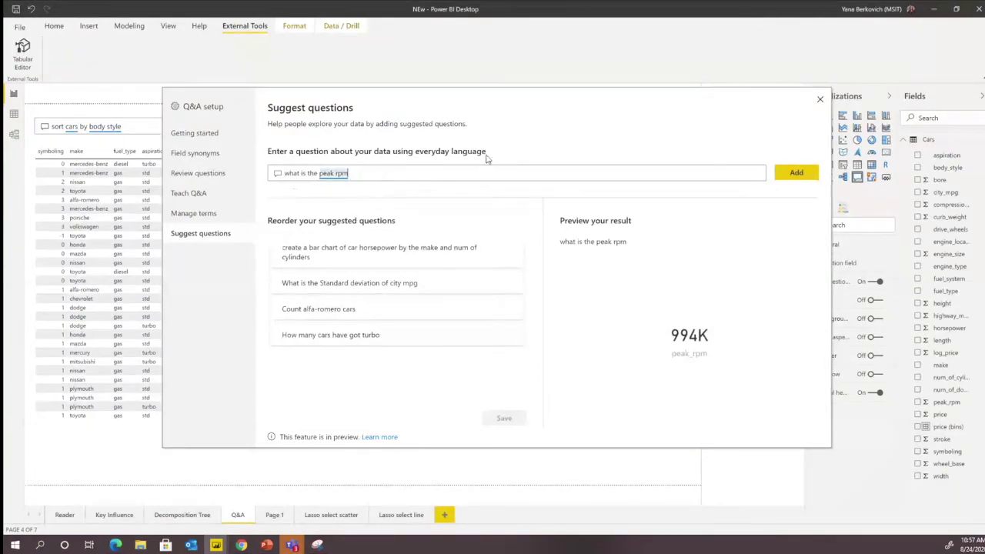
click(792, 175)
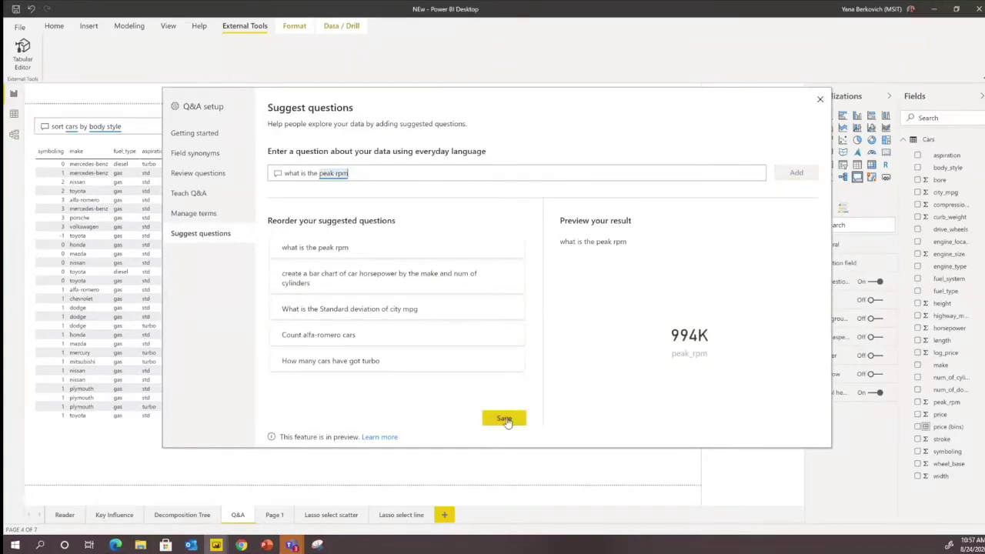
click(504, 419)
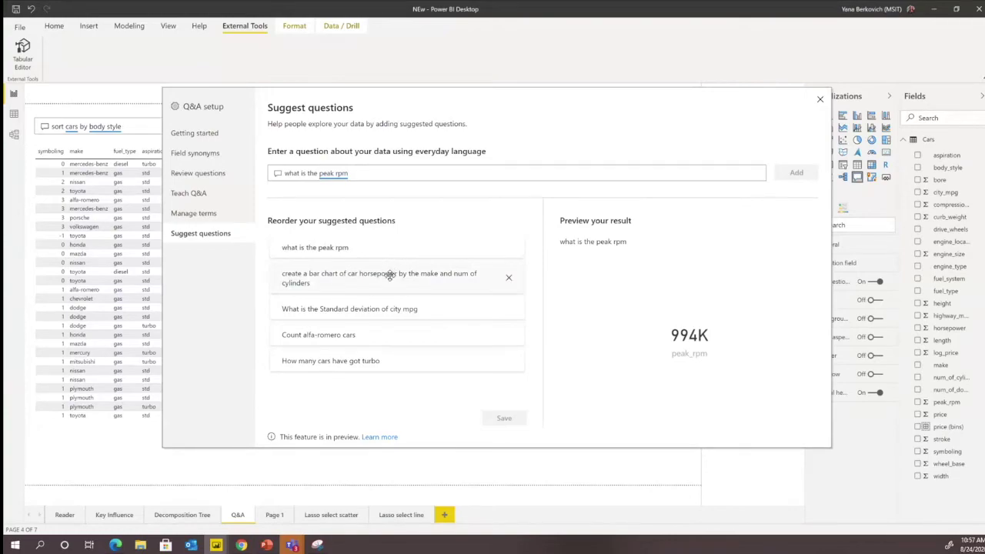
Preview the suggested car horsepower bar chart question and examine the Cars table's field synonyms before closing the Q&A setup
click(390, 273)
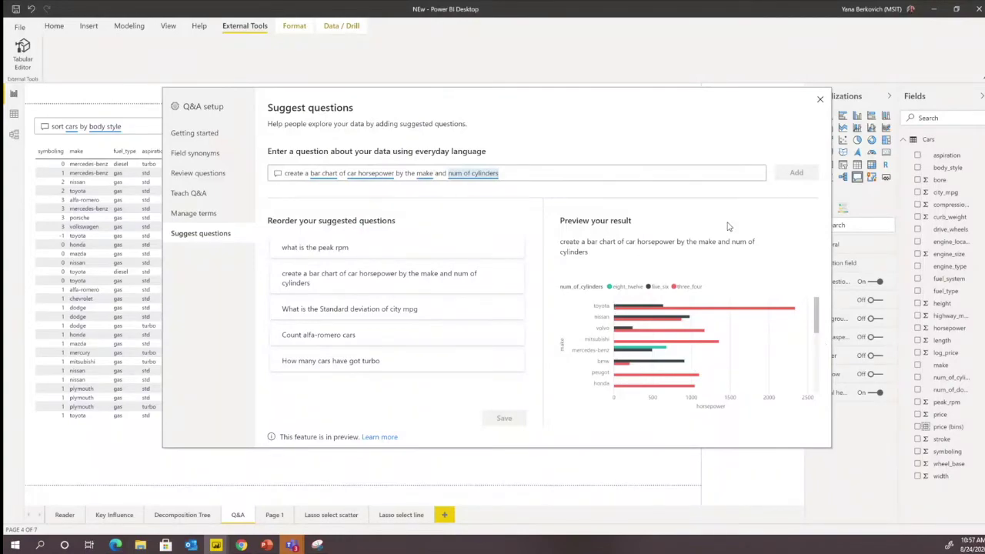
click(197, 153)
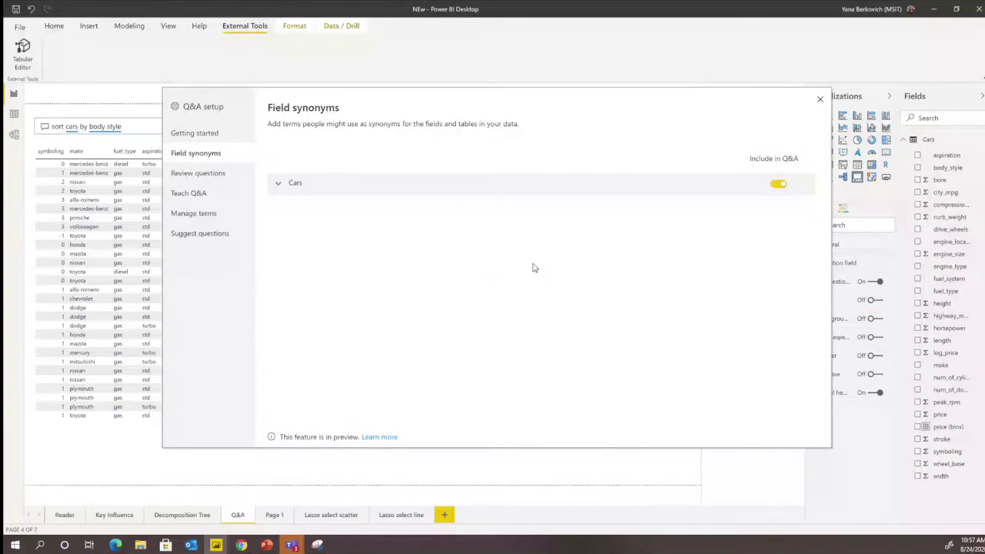
click(276, 187)
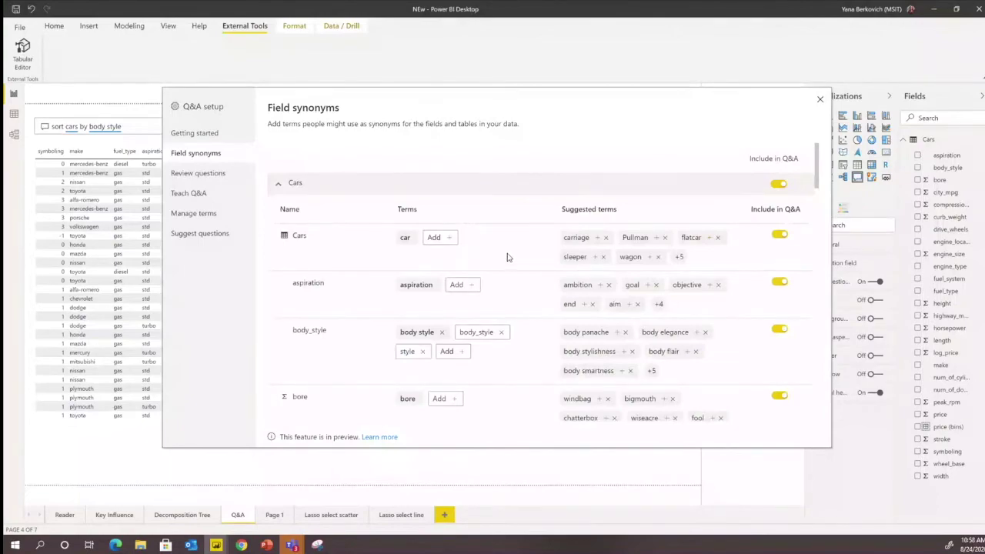
scroll(530, 304, down, 2)
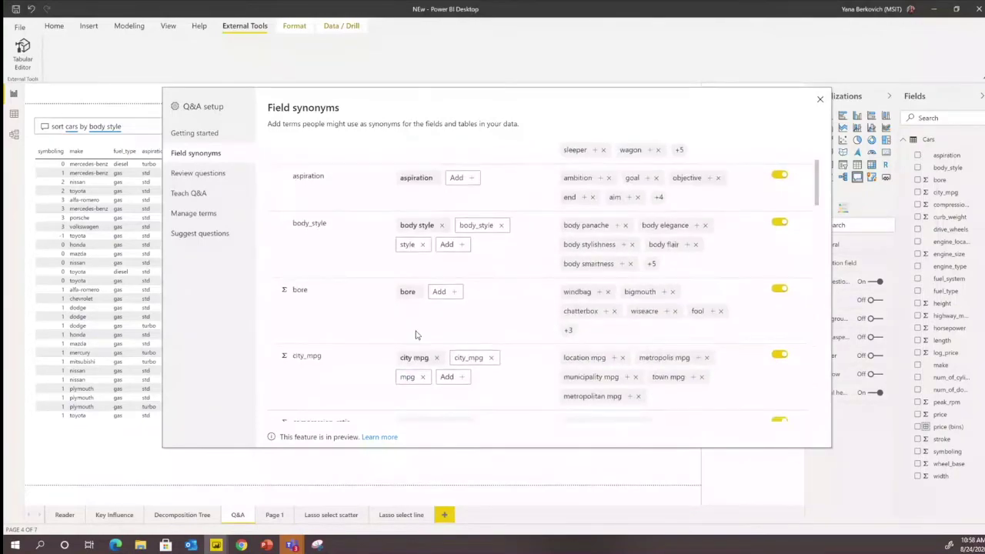
scroll(302, 279, down, 2)
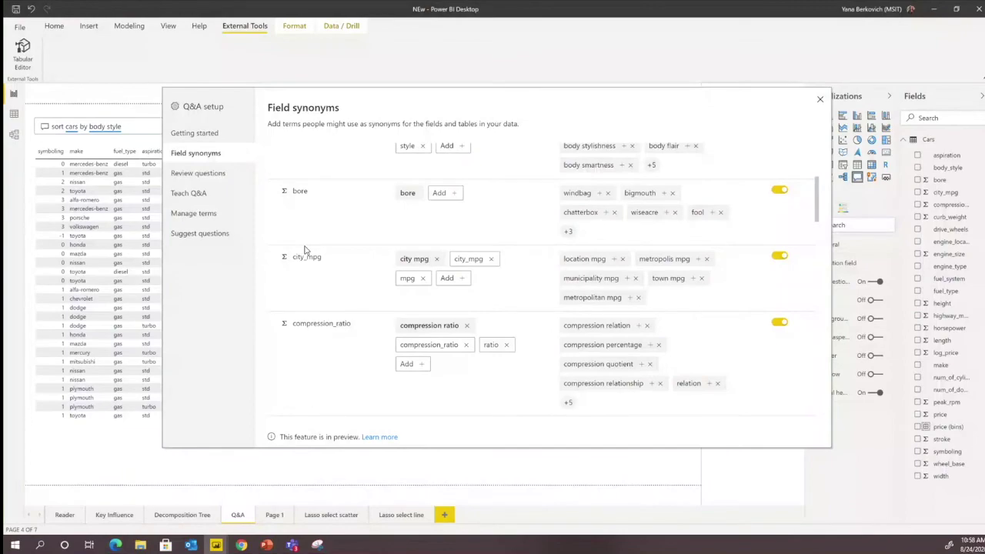
click(820, 103)
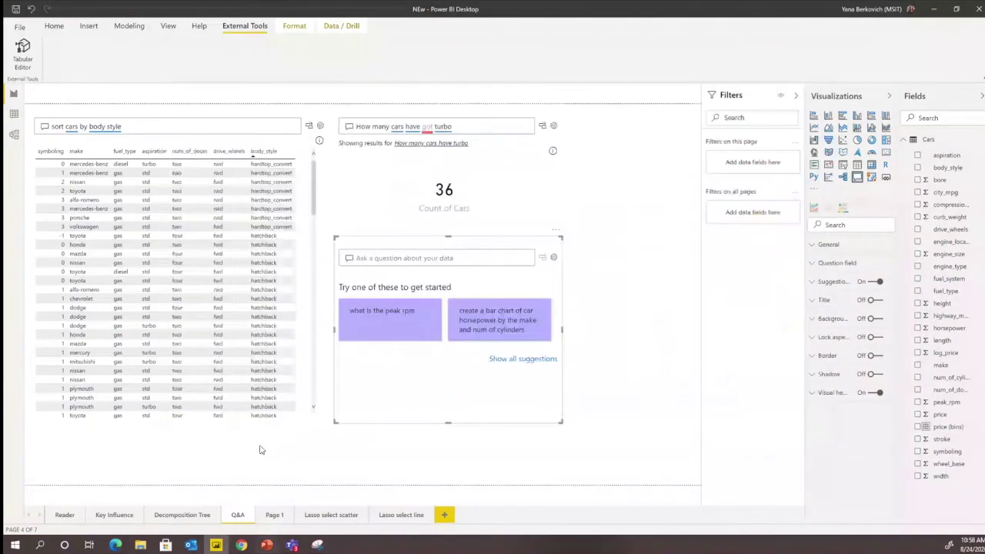
Switch to PowerPoint and show slide 41, "AI Visuals – Key Influencers"
click(266, 544)
click(142, 419)
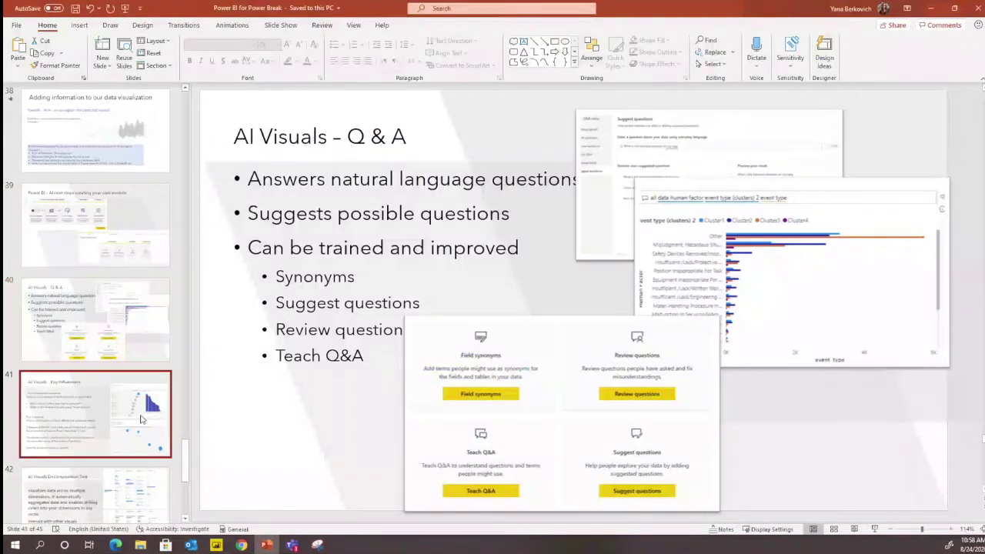
key(alt+Tab)
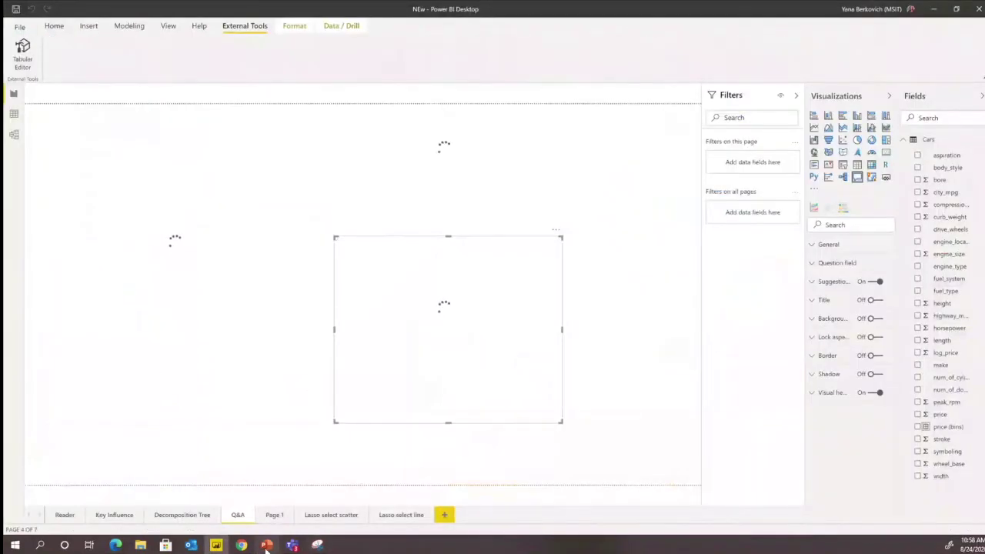
key(alt+Tab)
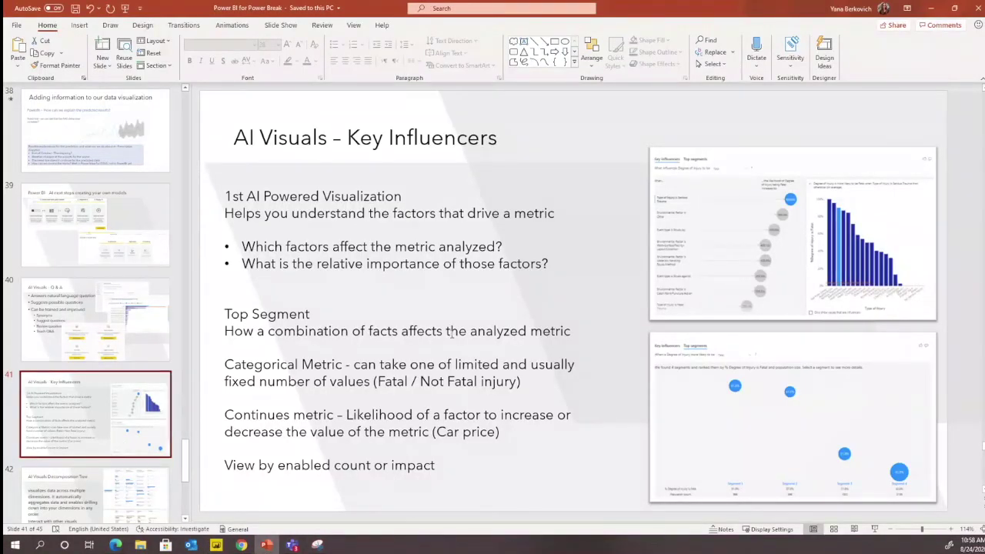
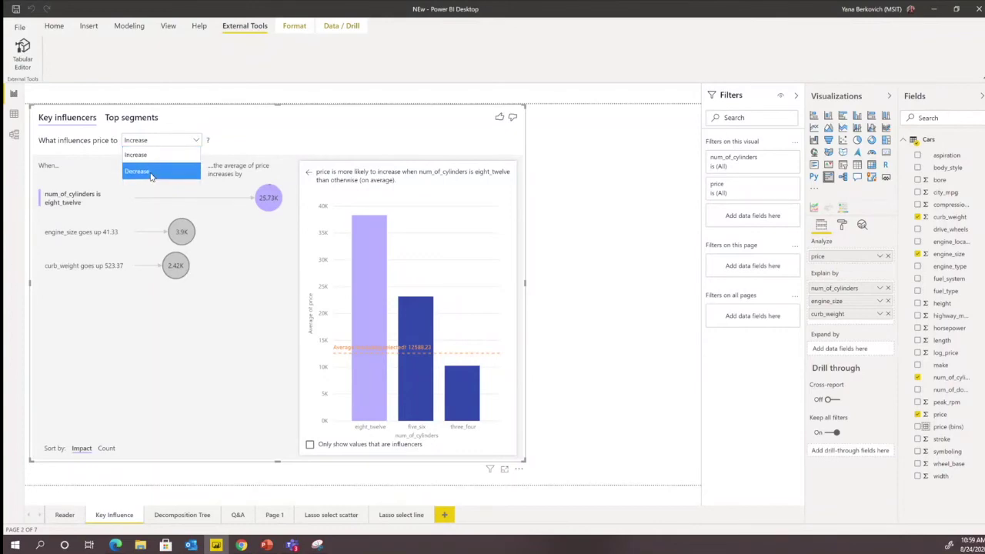
Set the key influencers visual to analyze what makes price decrease, and check its top segments
click(150, 172)
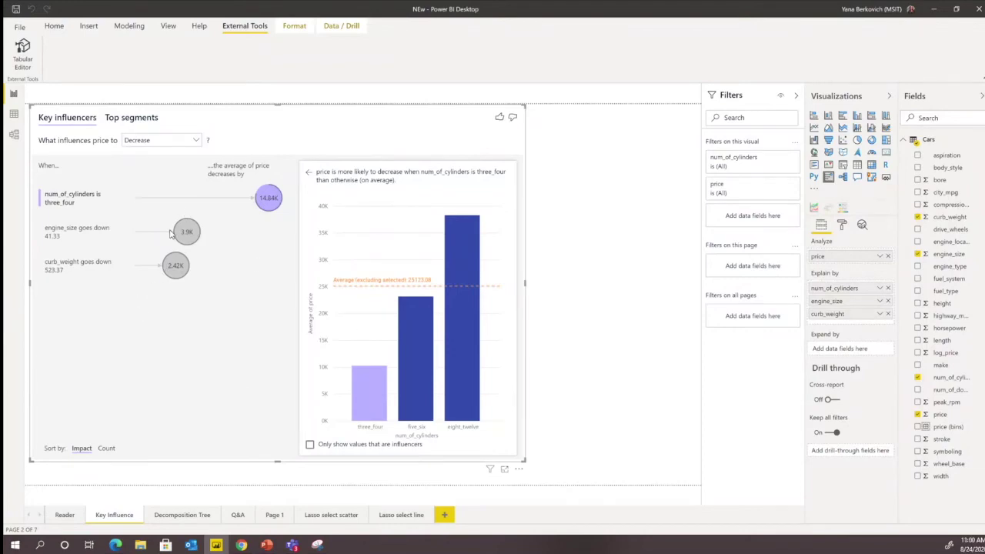
mouse_move(471, 420)
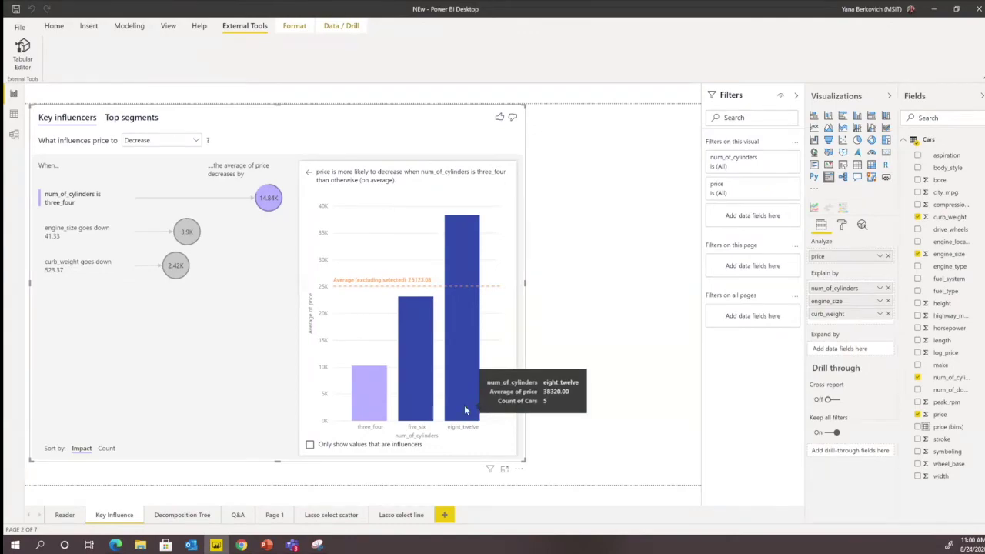
click(144, 120)
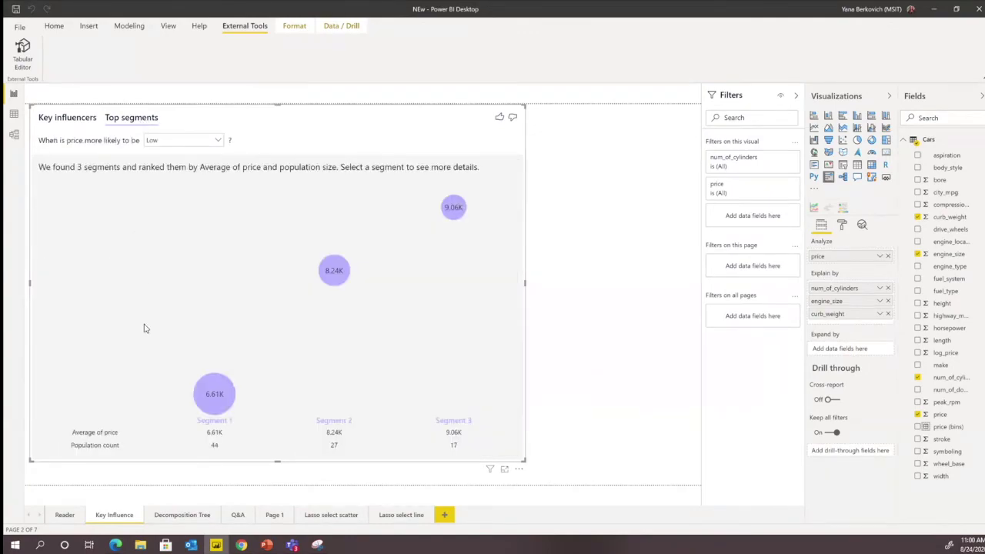
click(68, 121)
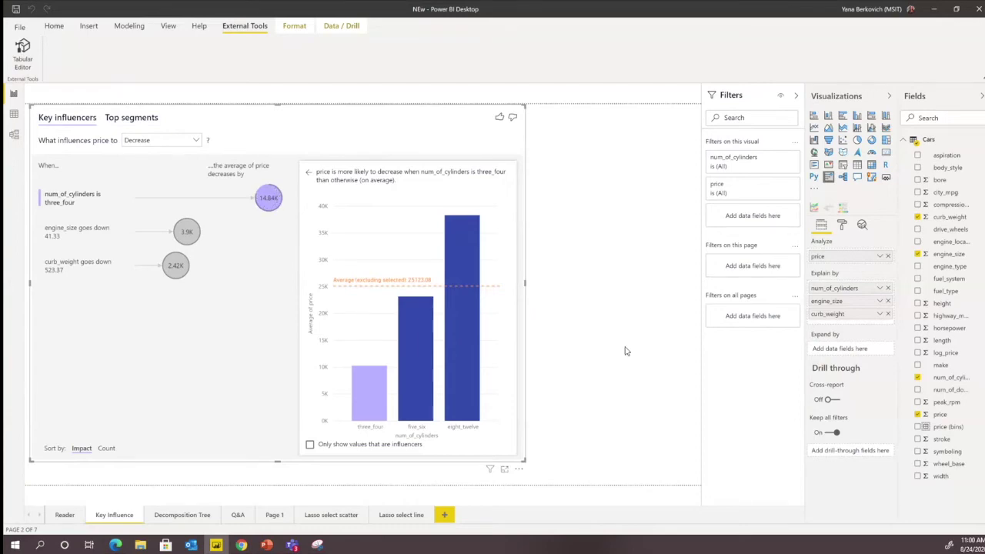
Review the key influencers visual's Analysis format settings and examine the details of Segment 2 among the top segments for low price
click(842, 226)
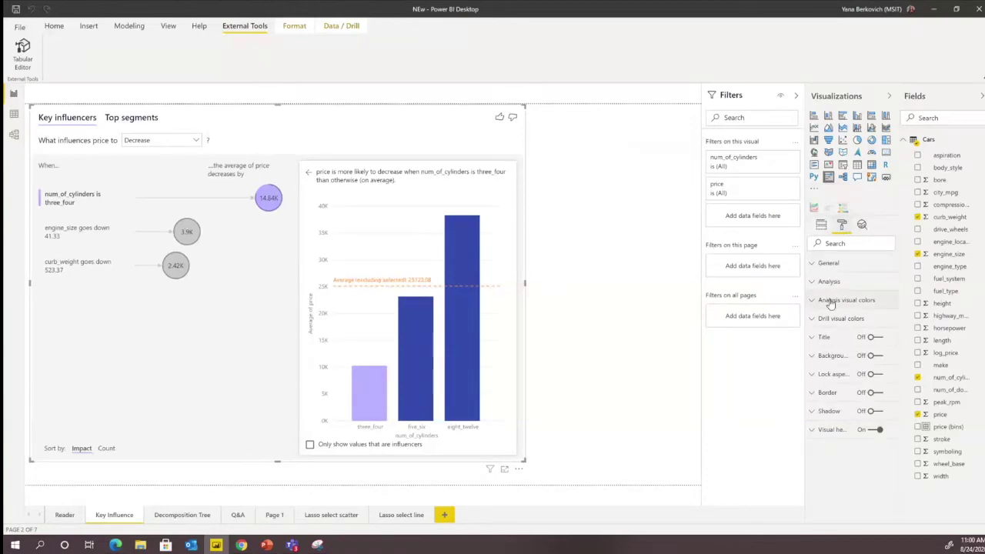
click(830, 283)
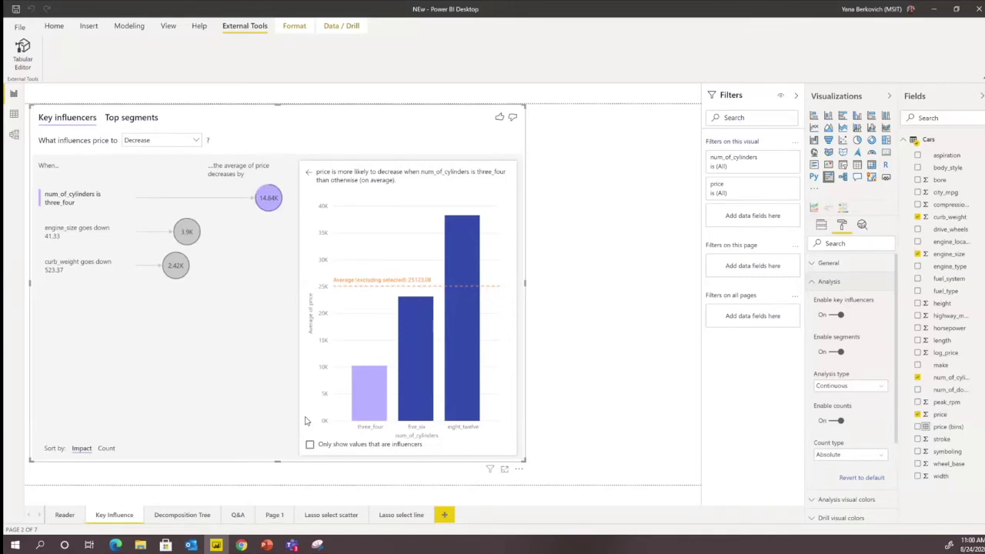
click(131, 118)
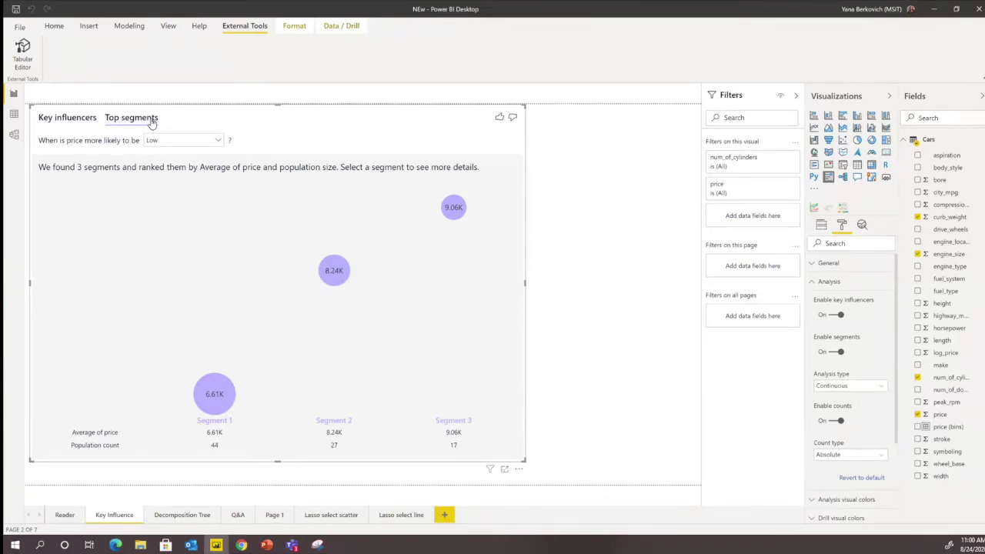
click(335, 279)
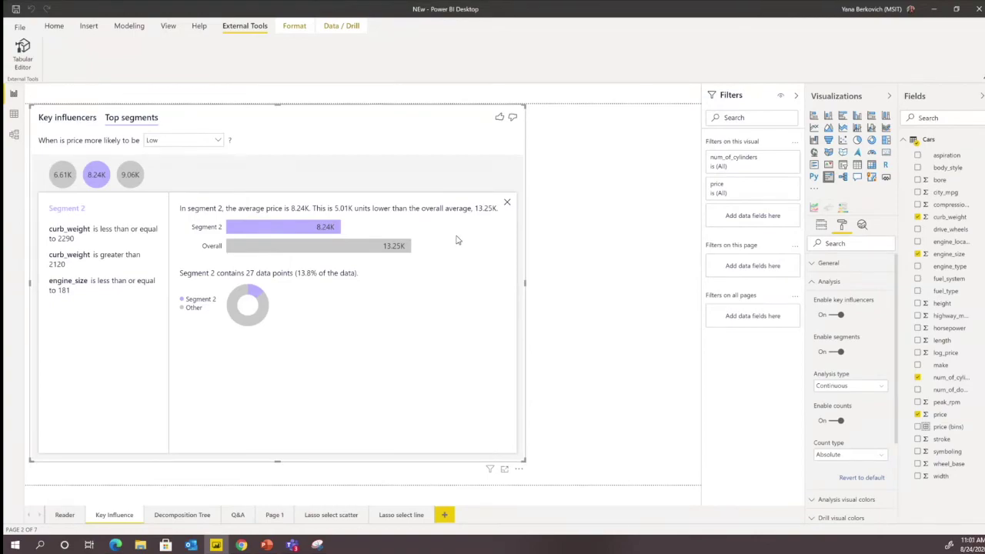
Switch to the Power Break report in Chrome and set its Key Influenceres page to analyze what influences Degree of Injury to be Nonfatal
click(242, 546)
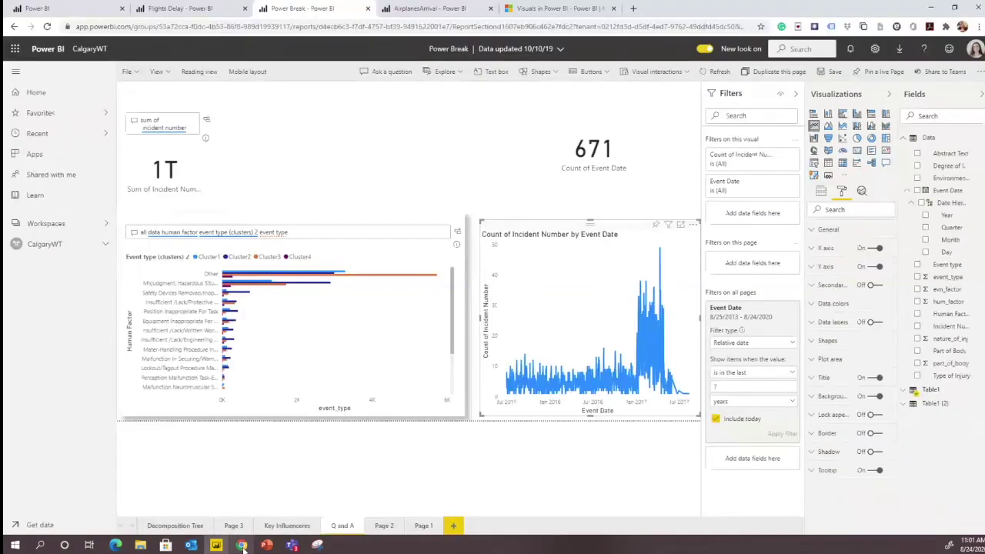
click(280, 530)
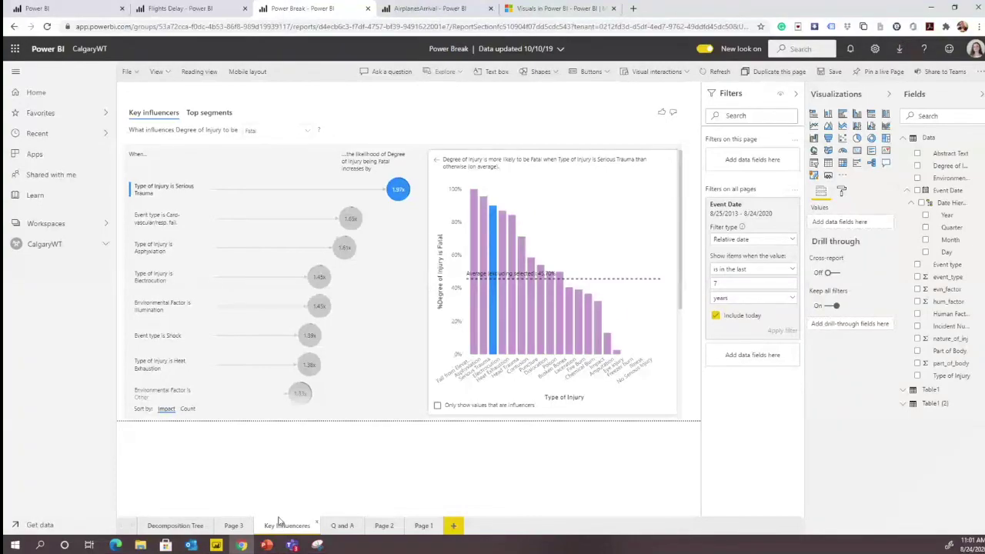
click(307, 131)
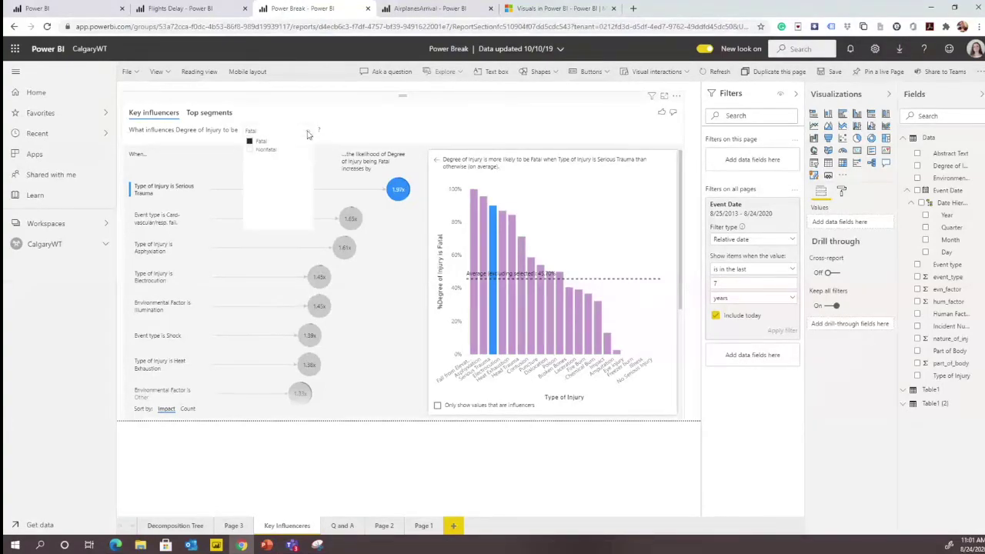
click(261, 151)
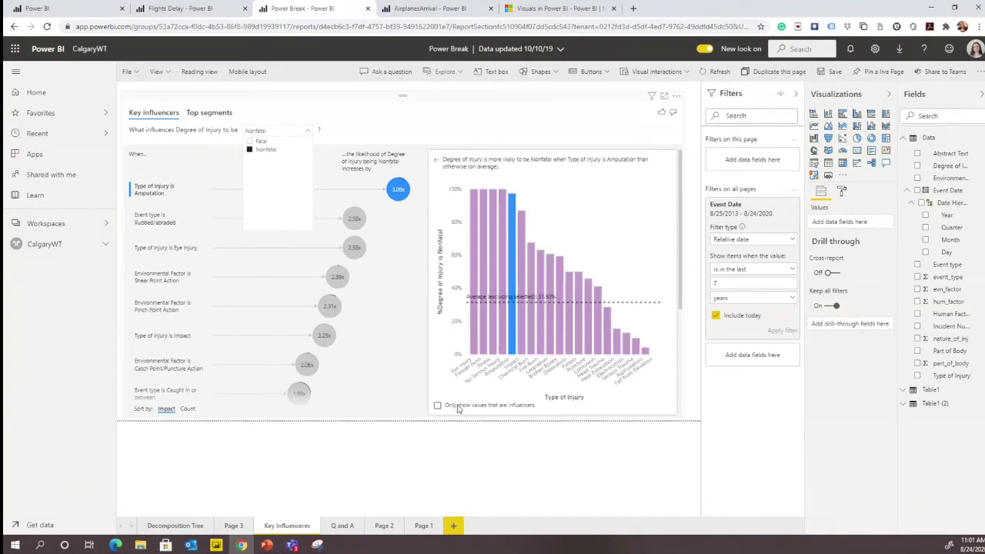
Limit the Type of Injury chart to values that are influencers, review the influencer list, and sort it by count
click(460, 412)
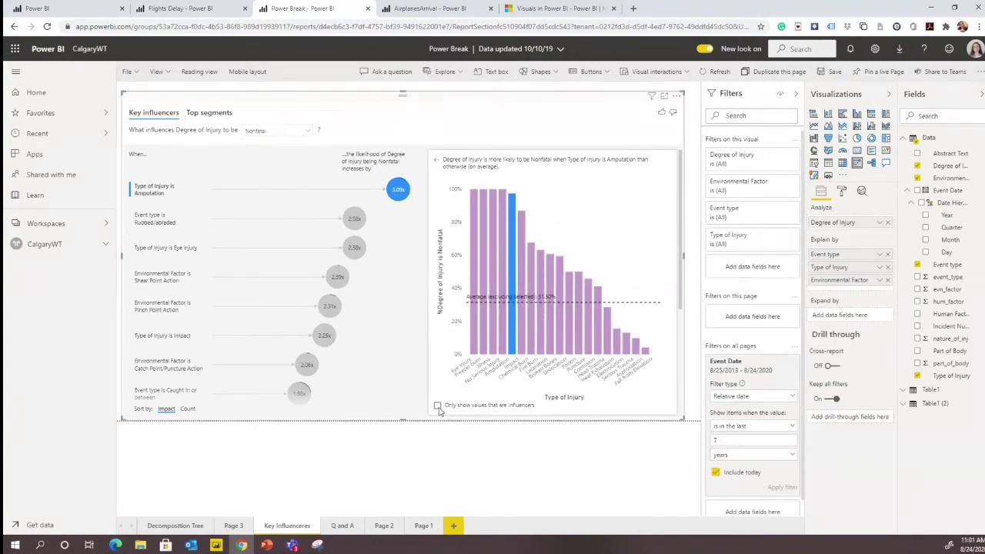
click(437, 406)
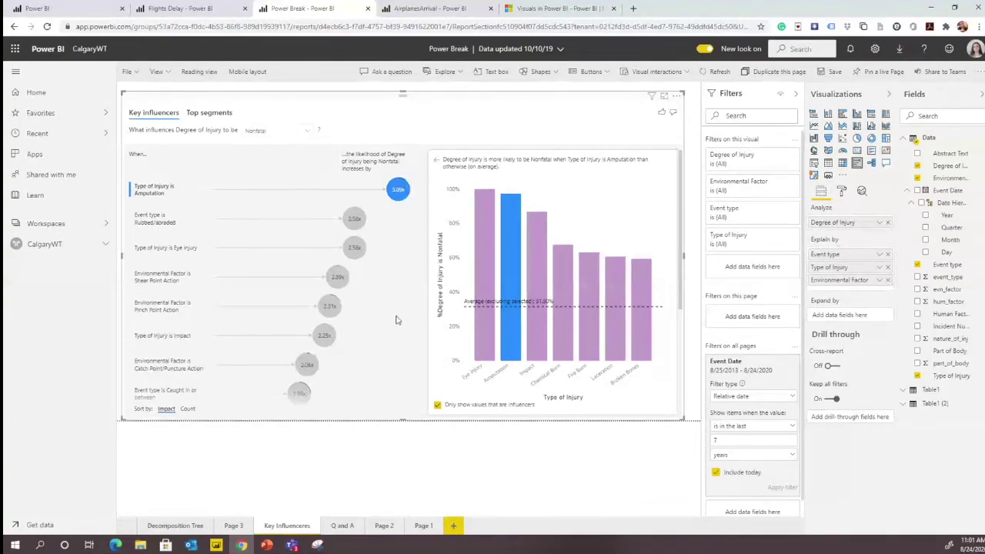
scroll(396, 319, down, 3)
scroll(346, 316, down, 3)
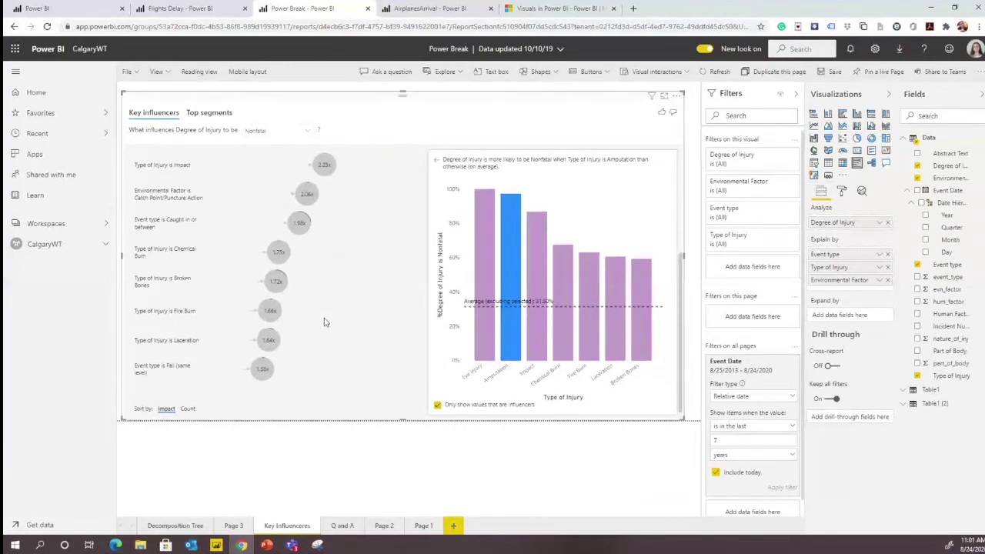
scroll(324, 322, up, 6)
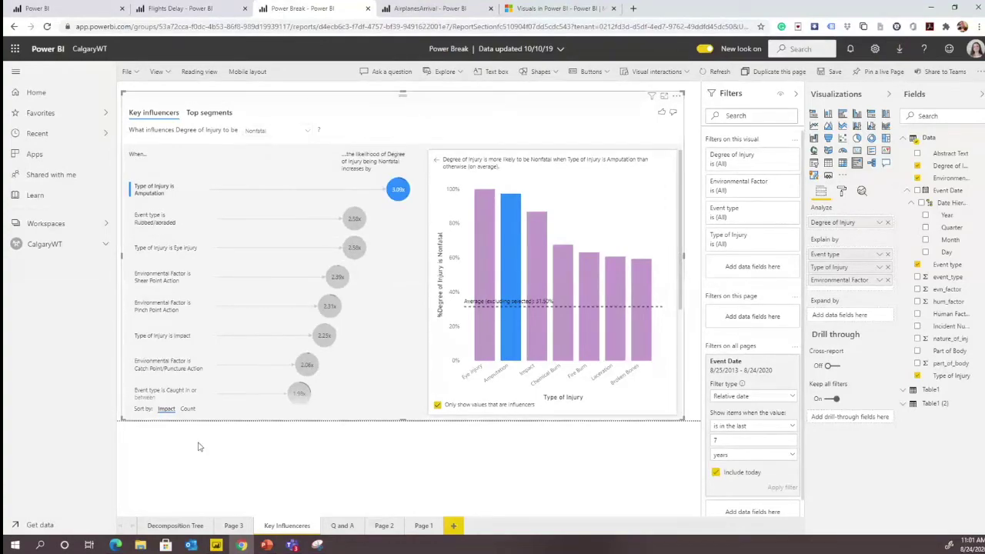
click(187, 410)
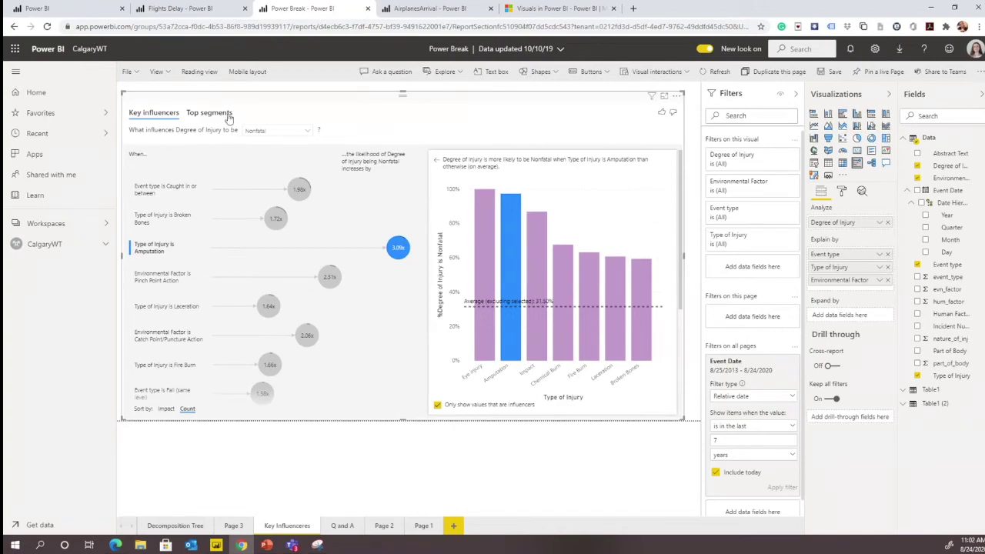
Show the Decomposition Tree page and examine the injury breakdown by type, event, human factor and part of body
click(184, 528)
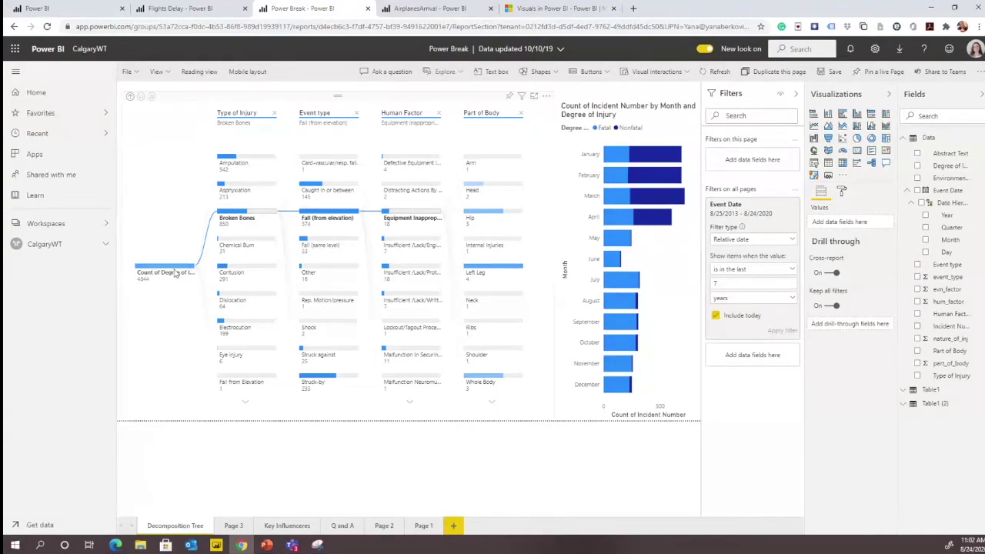
mouse_move(175, 274)
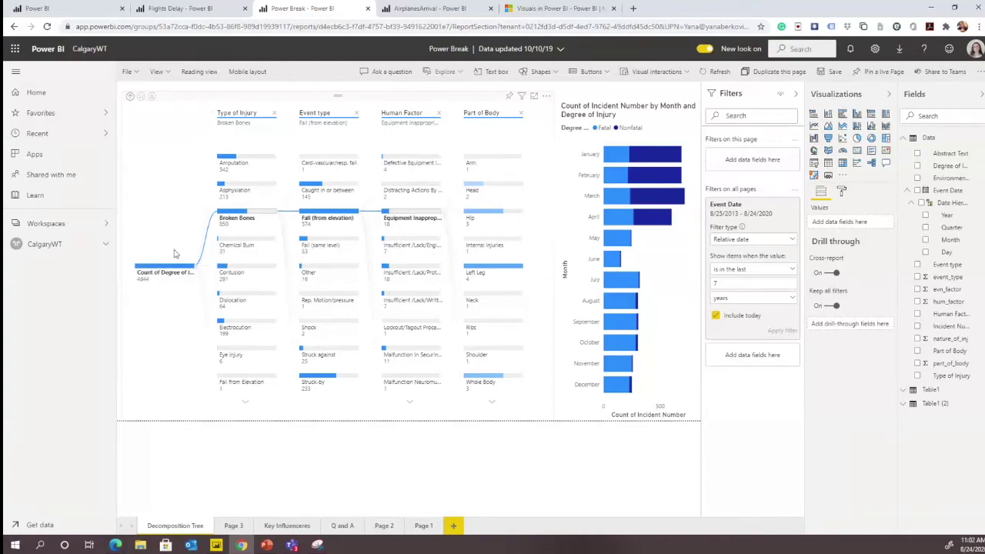
mouse_move(269, 380)
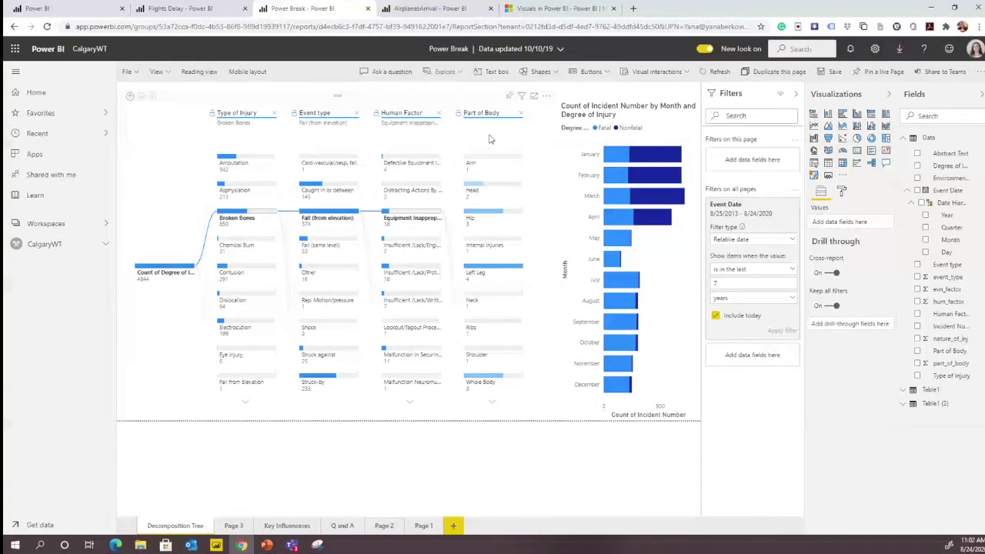
On Page 3, replace Type of Injury with Human Factor in the decomposition tree's explanatory fields and expand the Fatal node by Human Factor
click(233, 525)
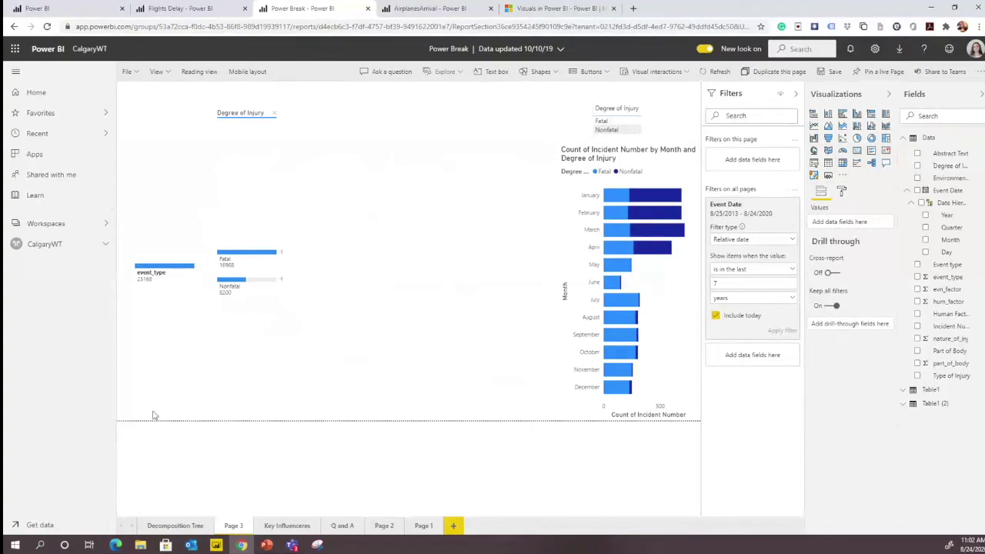
click(175, 223)
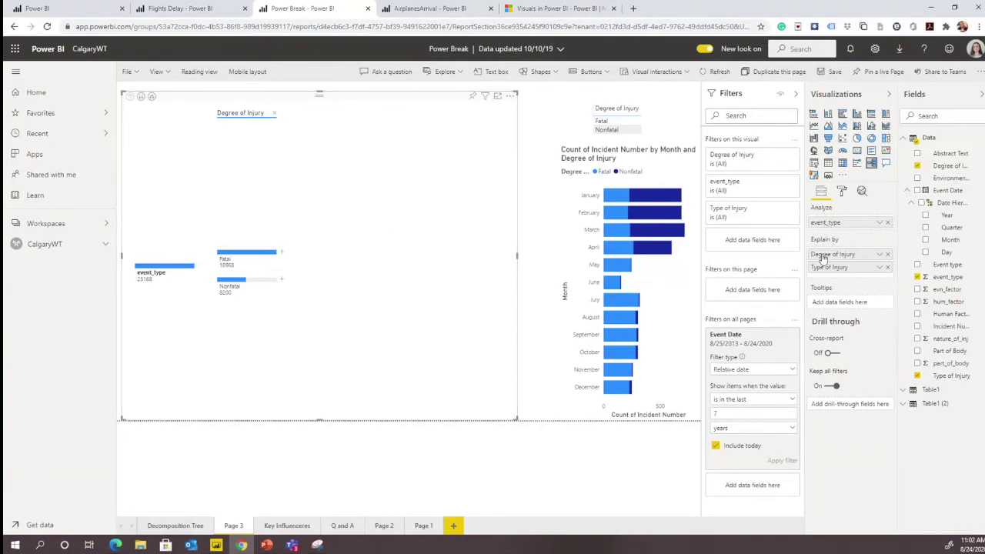
click(887, 266)
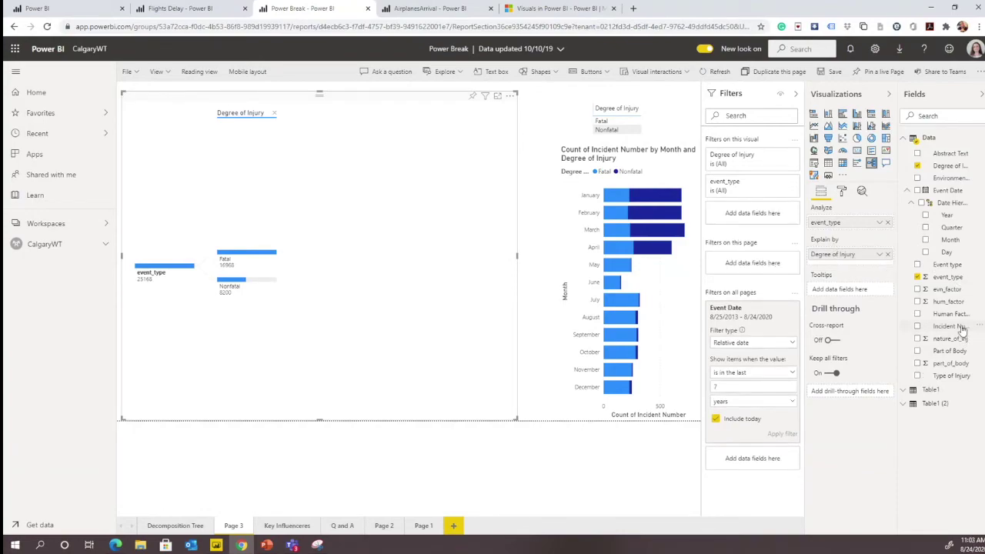
drag(858, 267, 857, 267)
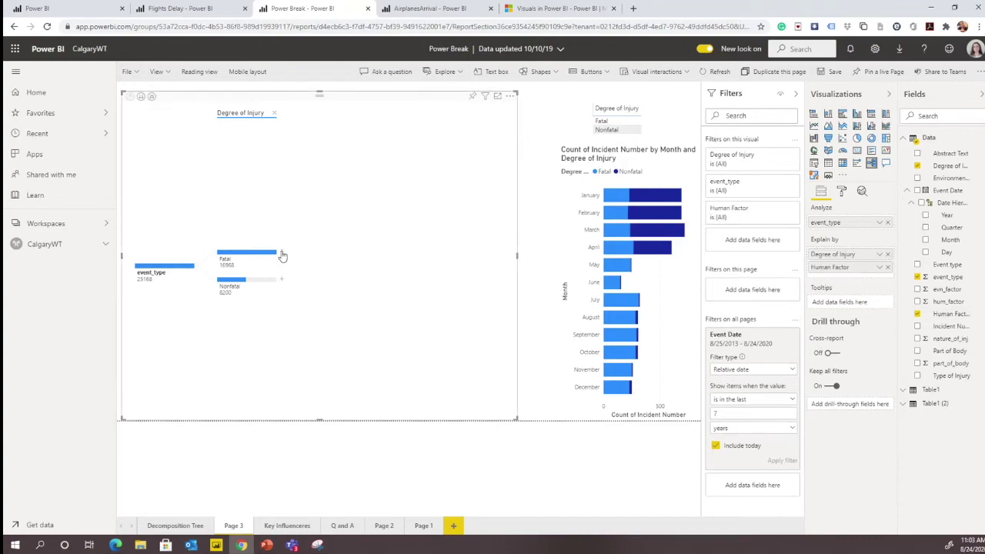
click(282, 253)
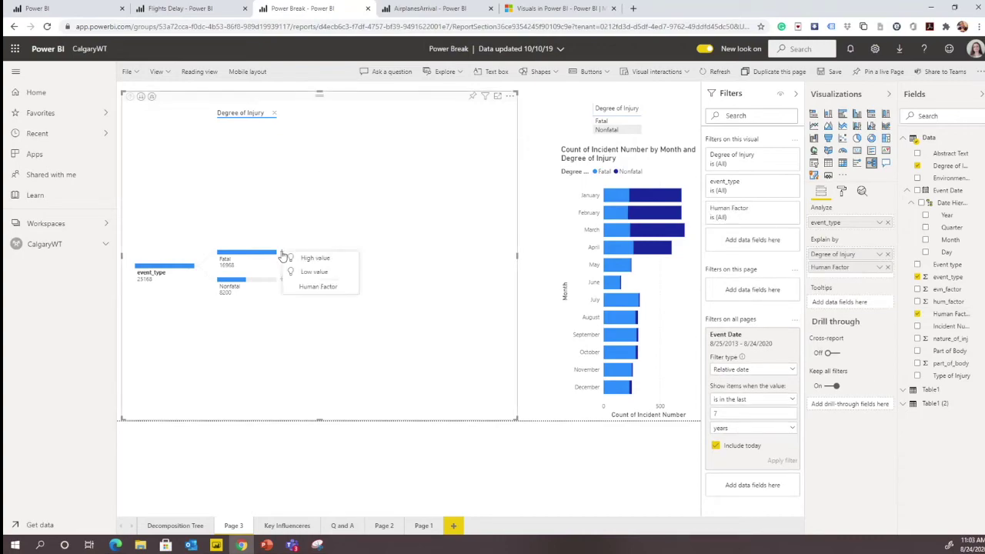
click(323, 300)
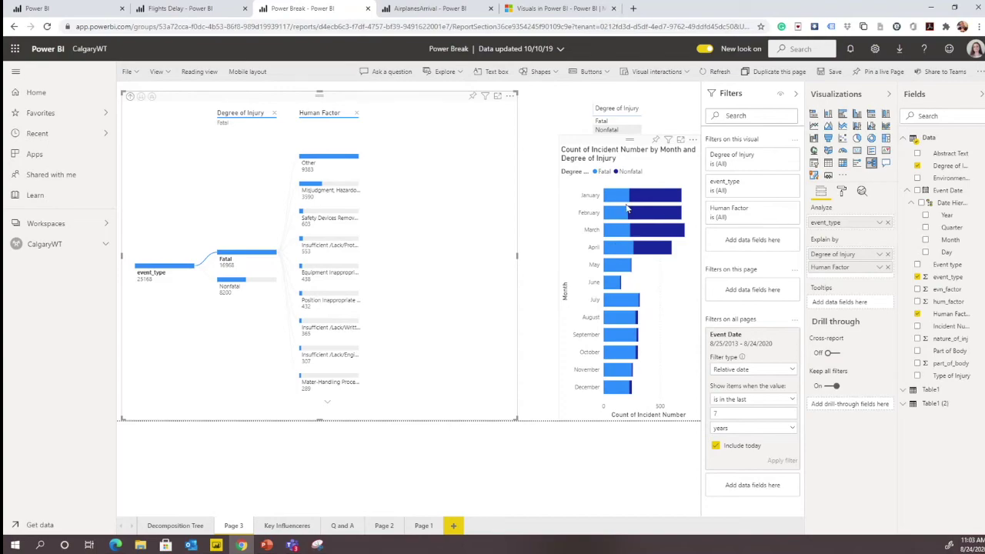
Cross-highlight the decomposition tree with April's fatal incidents from the monthly bar chart, and return to the Decomposition Tree page
click(620, 249)
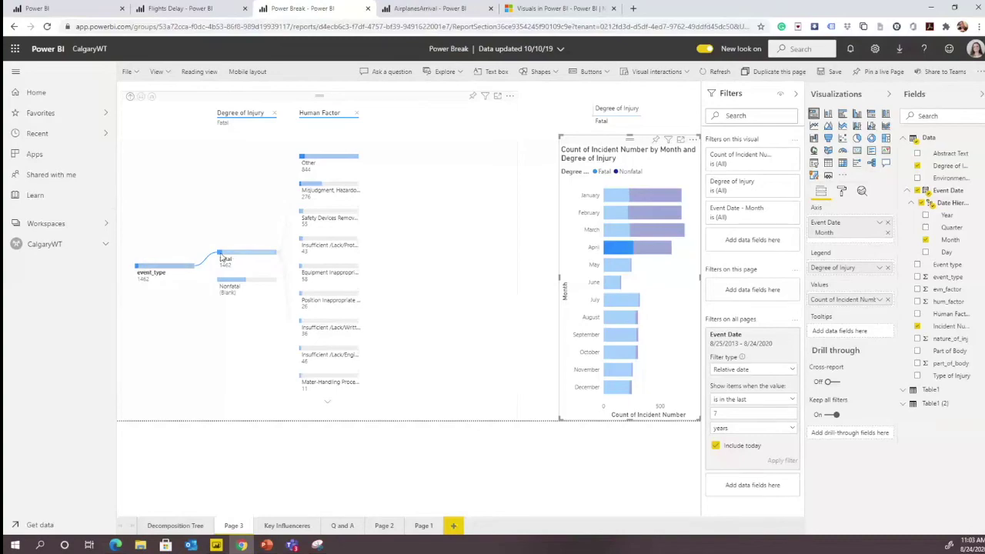
mouse_move(221, 259)
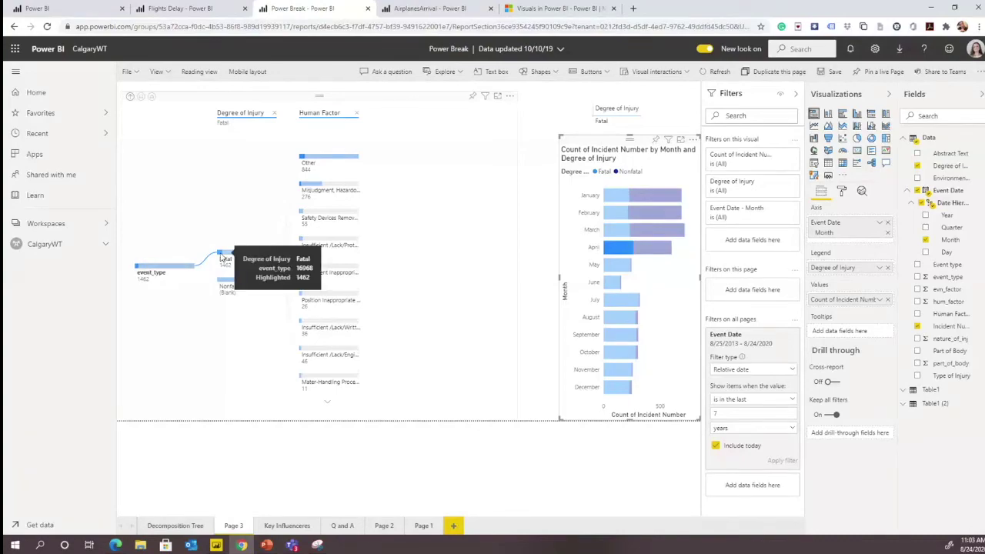
mouse_move(309, 174)
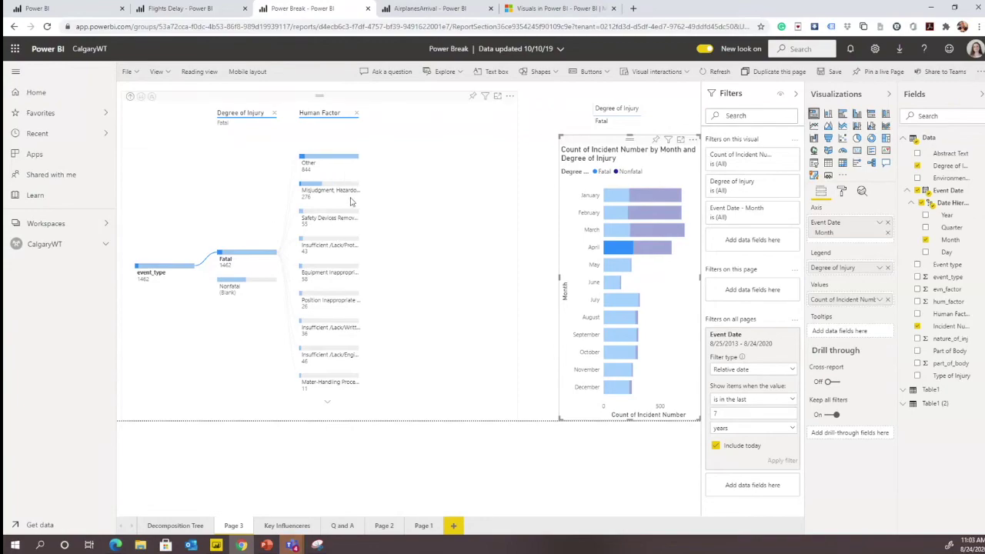
click(185, 526)
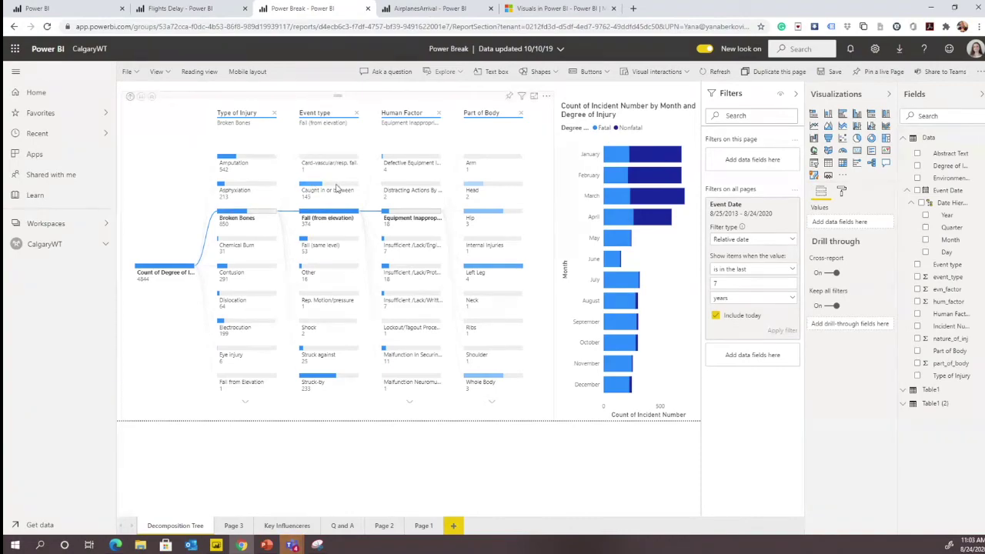
mouse_move(335, 188)
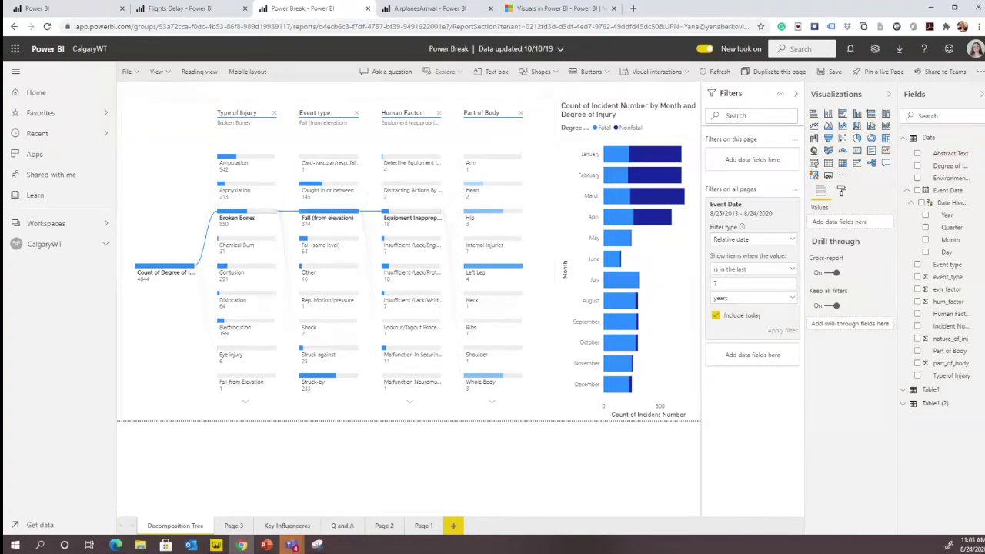
Switch to PowerPoint and start the slide show from slide 43, "Keep in Touch"
click(267, 544)
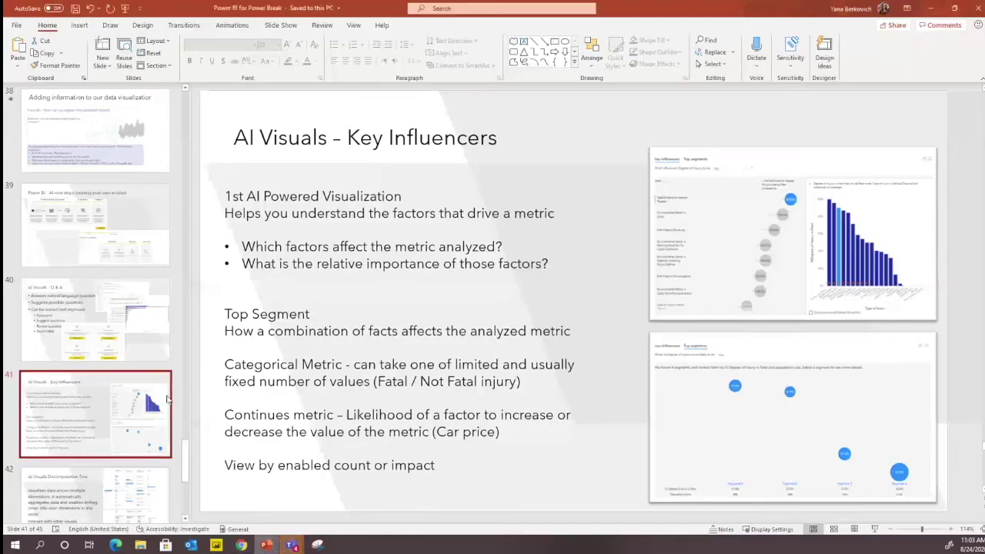
scroll(95, 308, down, 3)
click(100, 262)
click(128, 374)
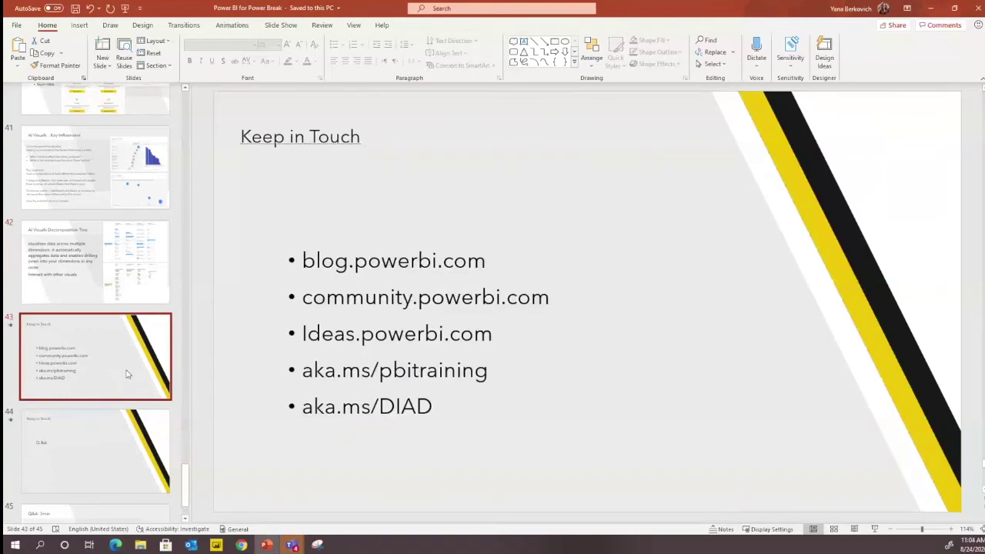
click(880, 532)
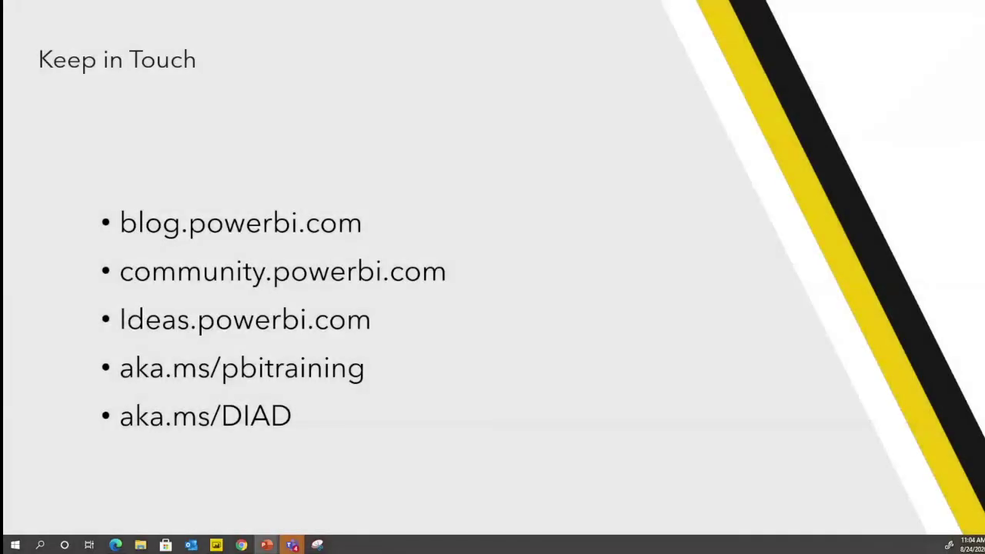